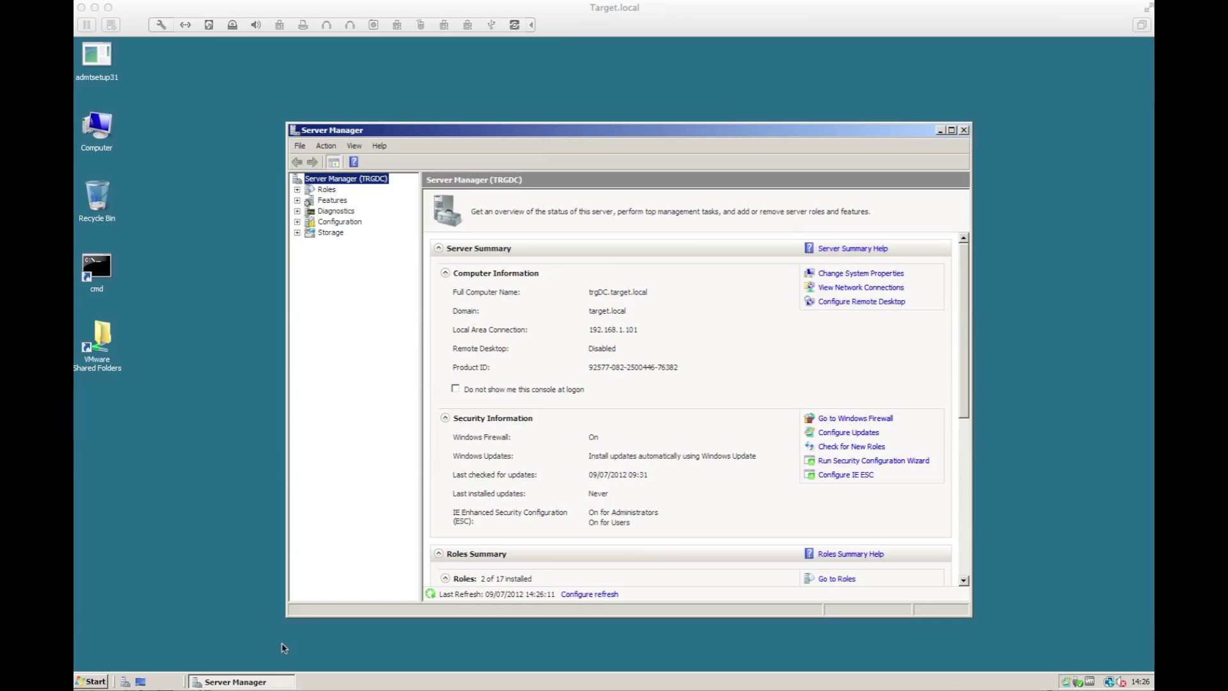
# Step: Launch Active Directory Users and Computers with DSA.MSC, then select the admtsetup31 installer on the desktop
pyautogui.click(617, 369)
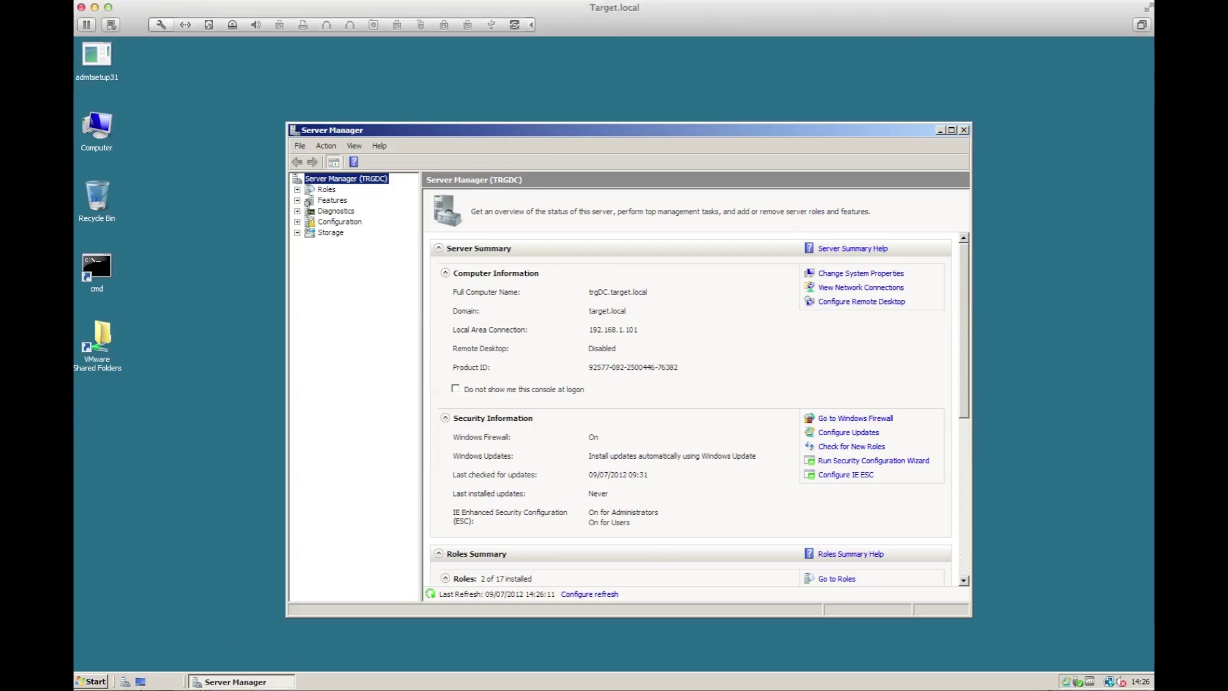
pyautogui.click(253, 422)
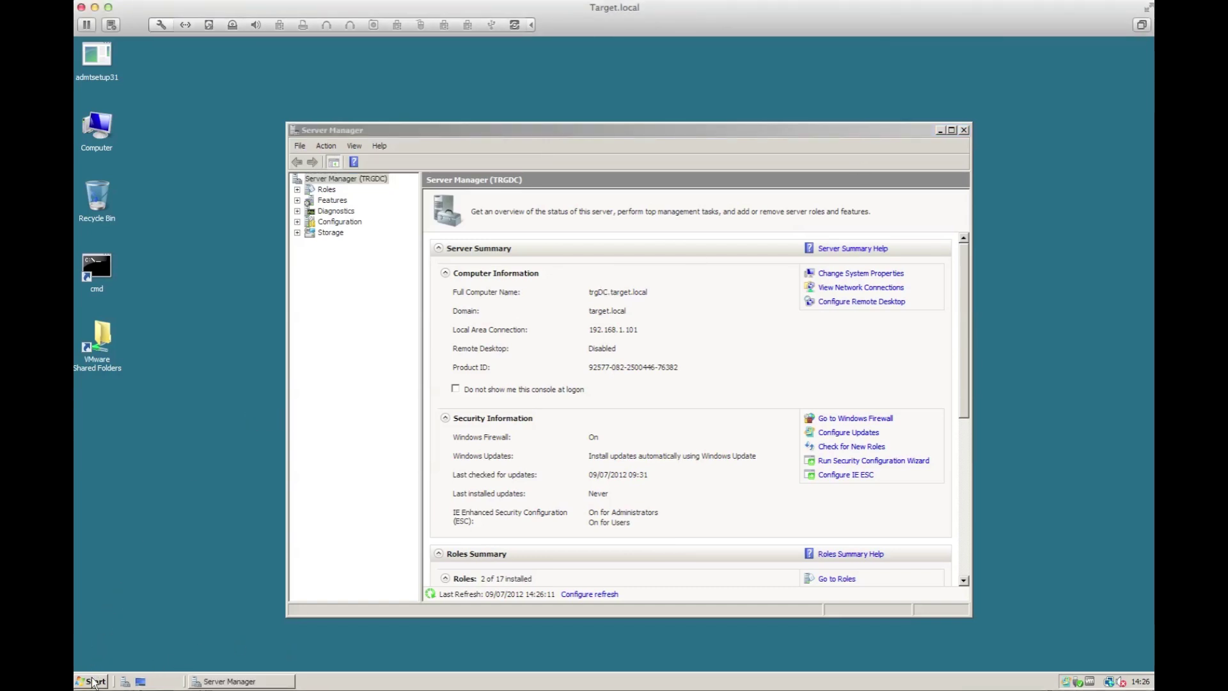
pyautogui.click(93, 682)
pyautogui.click(291, 636)
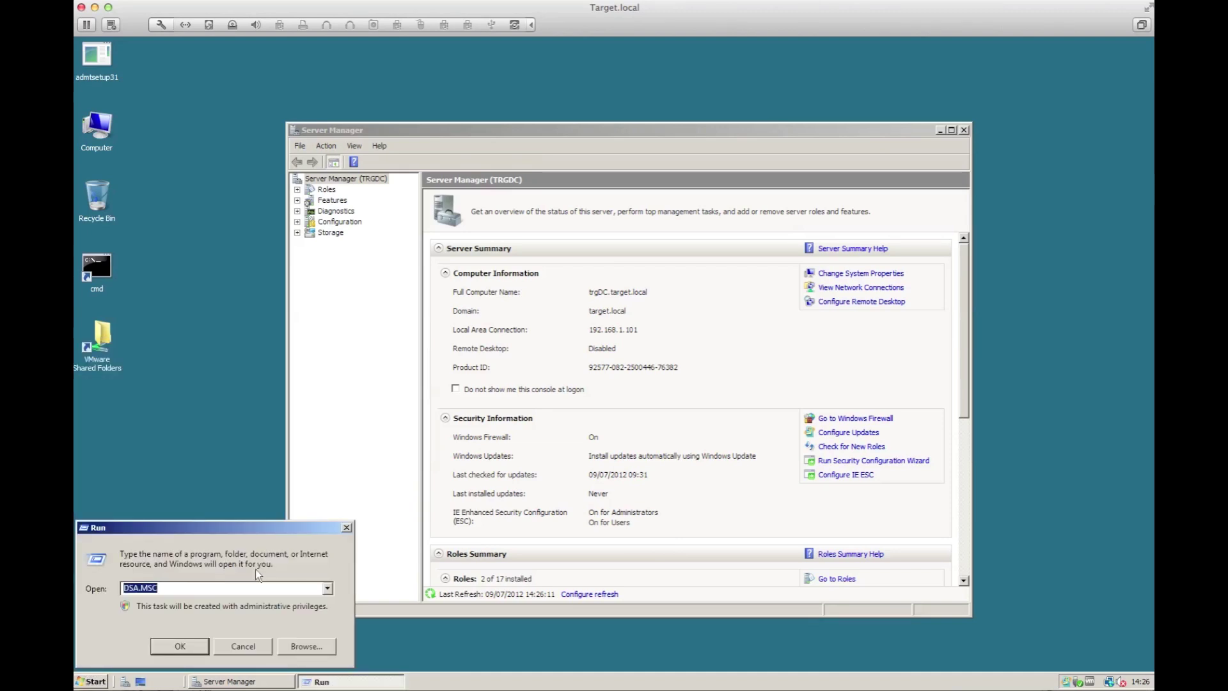
pyautogui.press('Return')
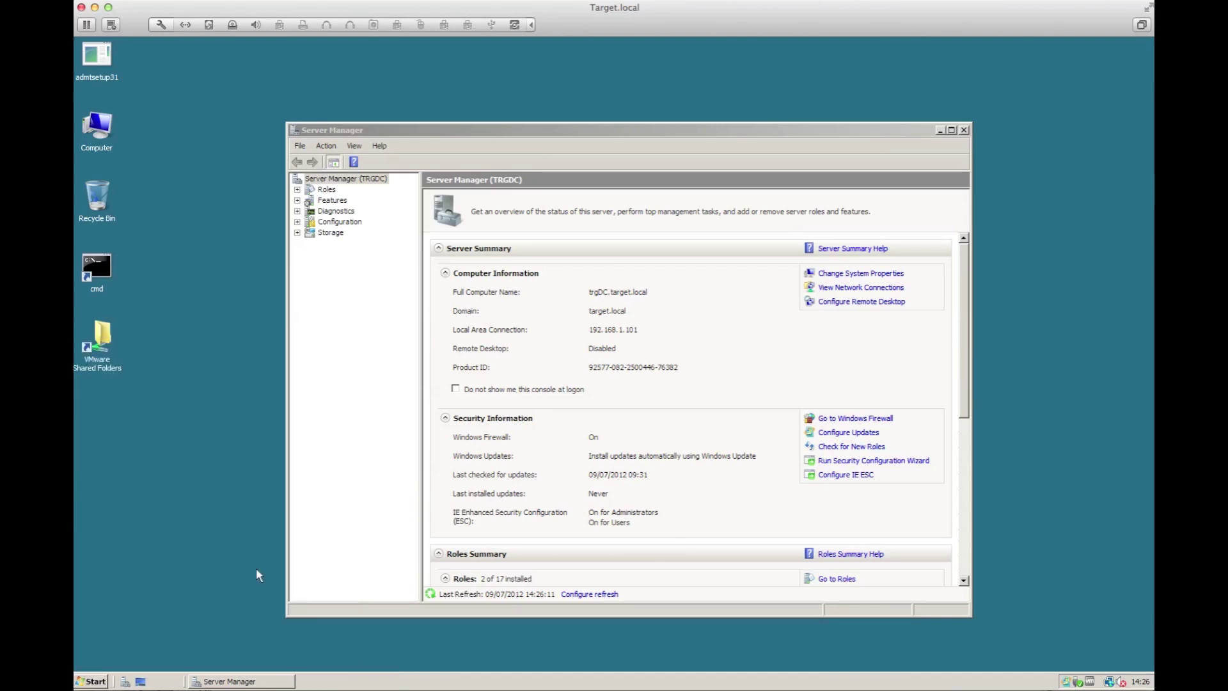
pyautogui.click(115, 62)
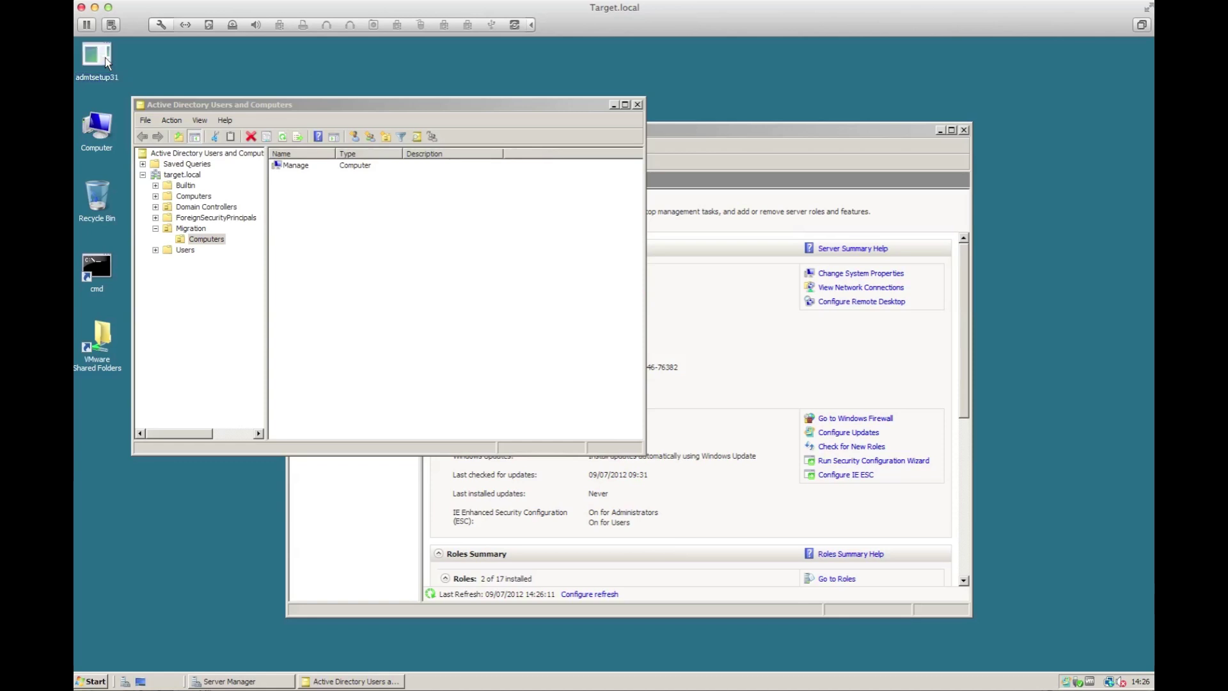
# Step: Run admtsetup31, pass the welcome page and accept the license agreement with I Agree
pyautogui.doubleClick(105, 57)
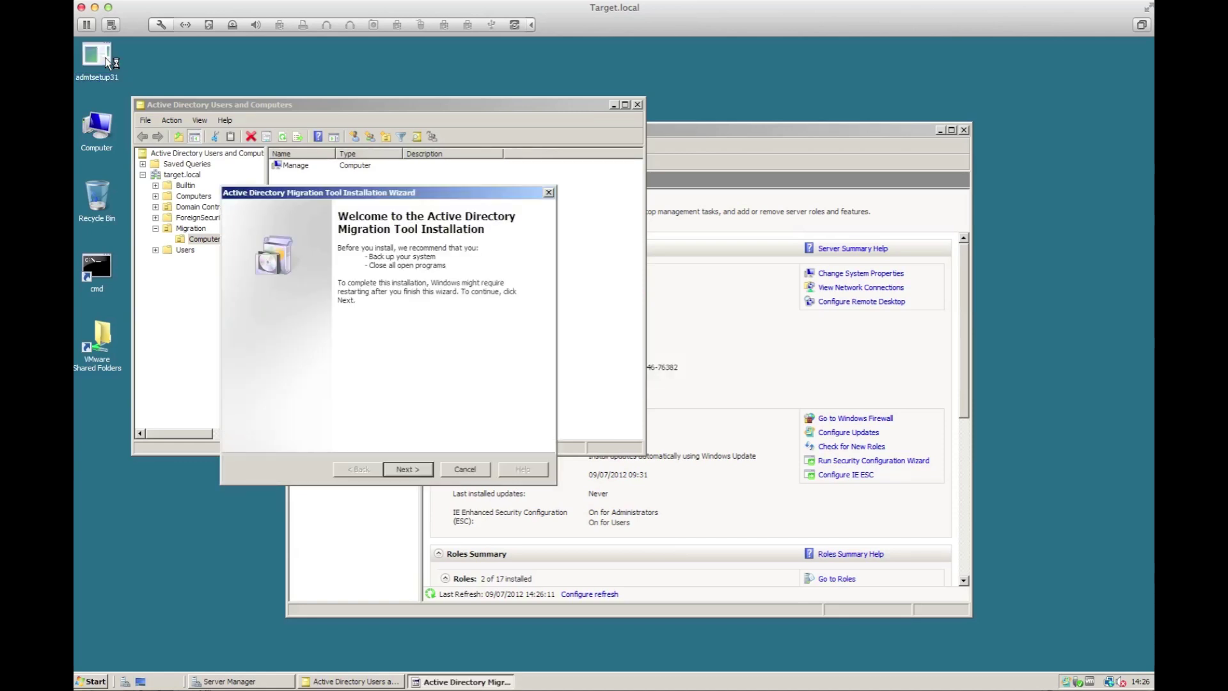
pyautogui.click(407, 473)
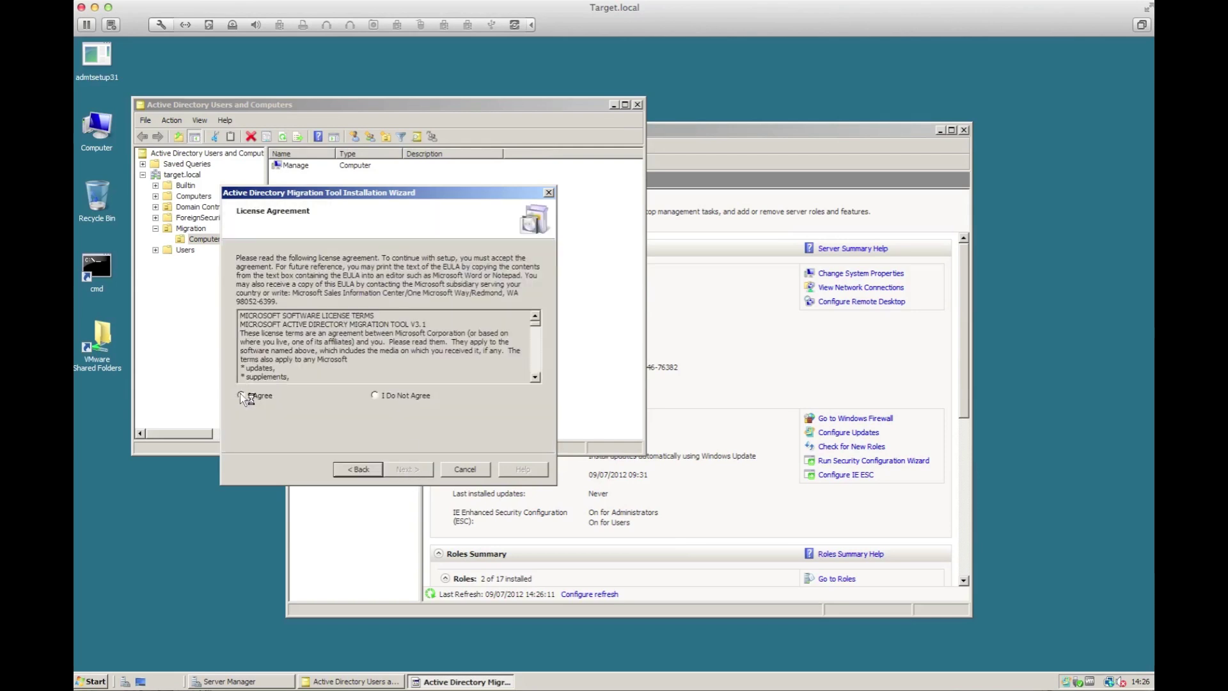
pyautogui.click(241, 395)
pyautogui.click(403, 471)
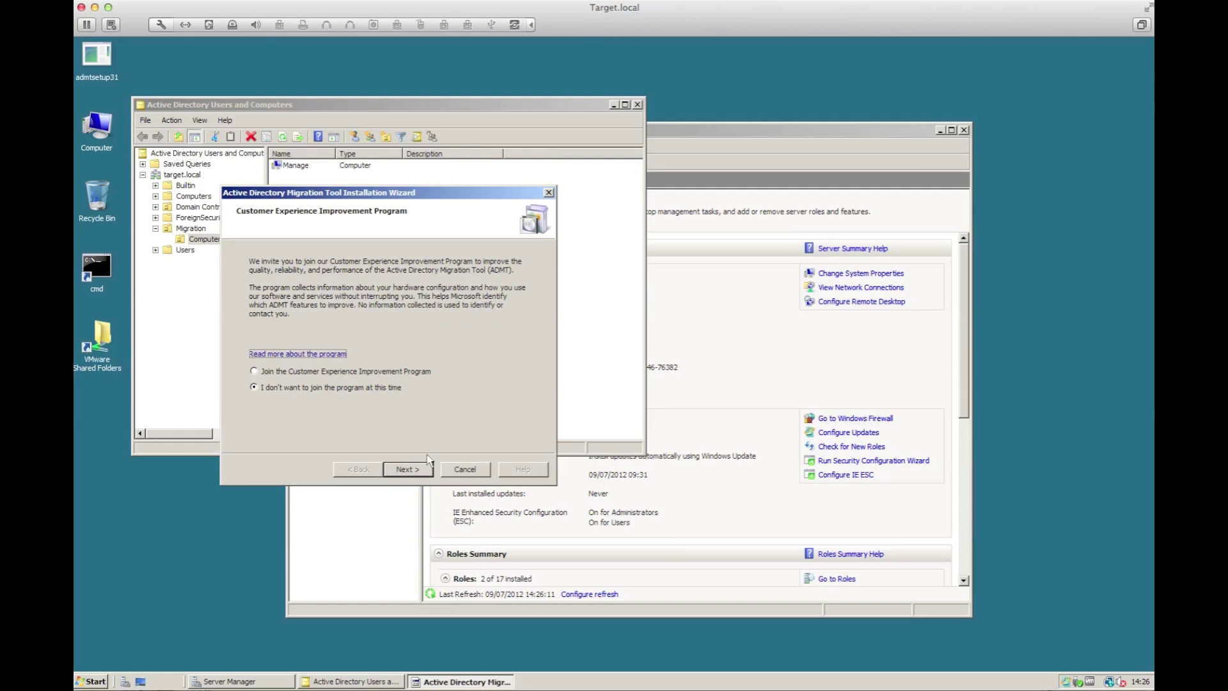
# Step: Decline the improvement program with 'I don't want to join the program' and start installing ADMT 3.1
pyautogui.click(415, 474)
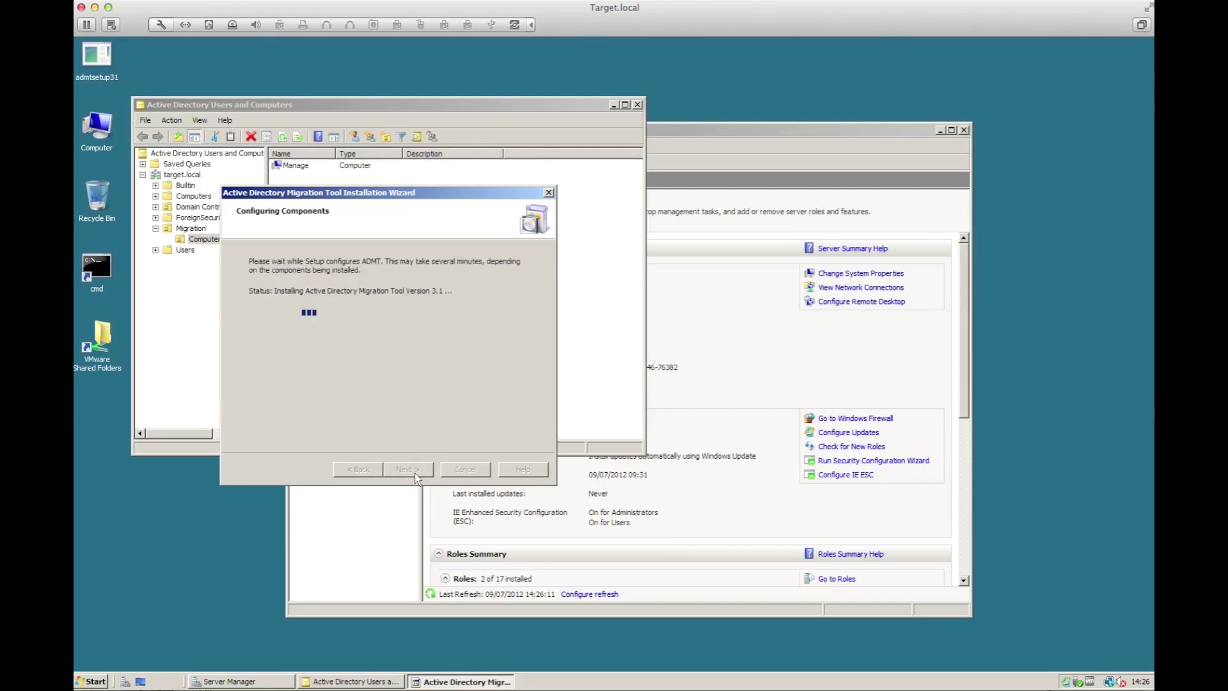
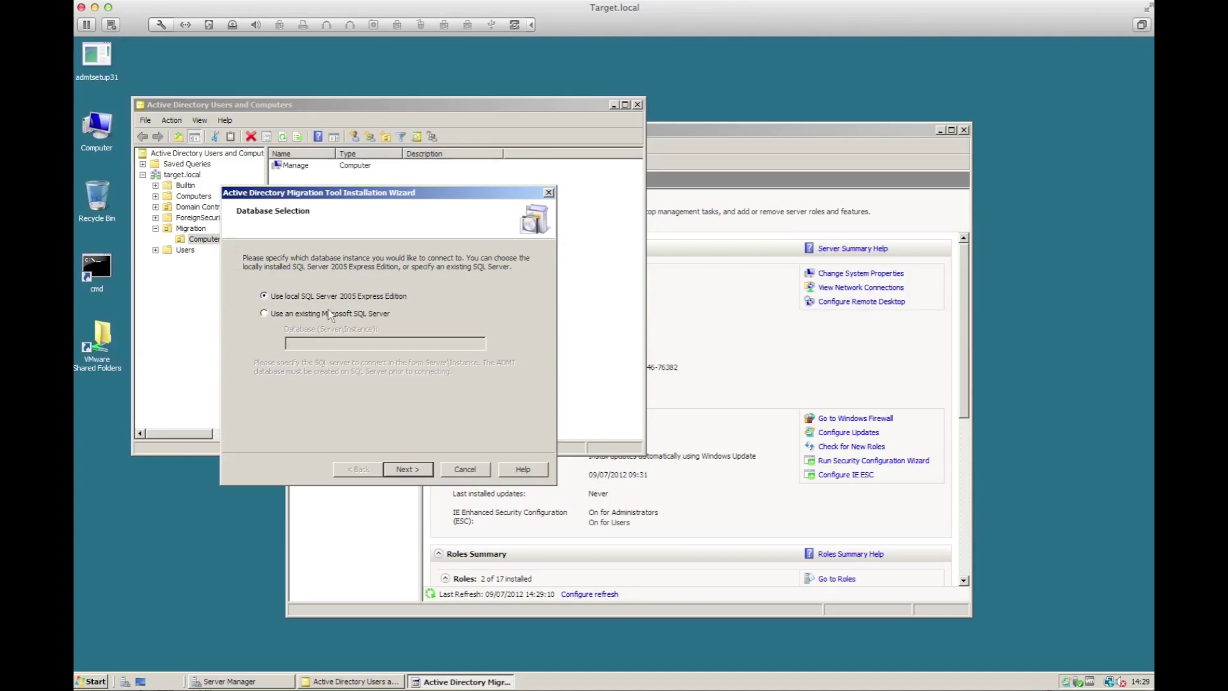
# Step: Complete the ADMT 3.1 setup with 'No, do not import data' and close the wizard
pyautogui.click(418, 470)
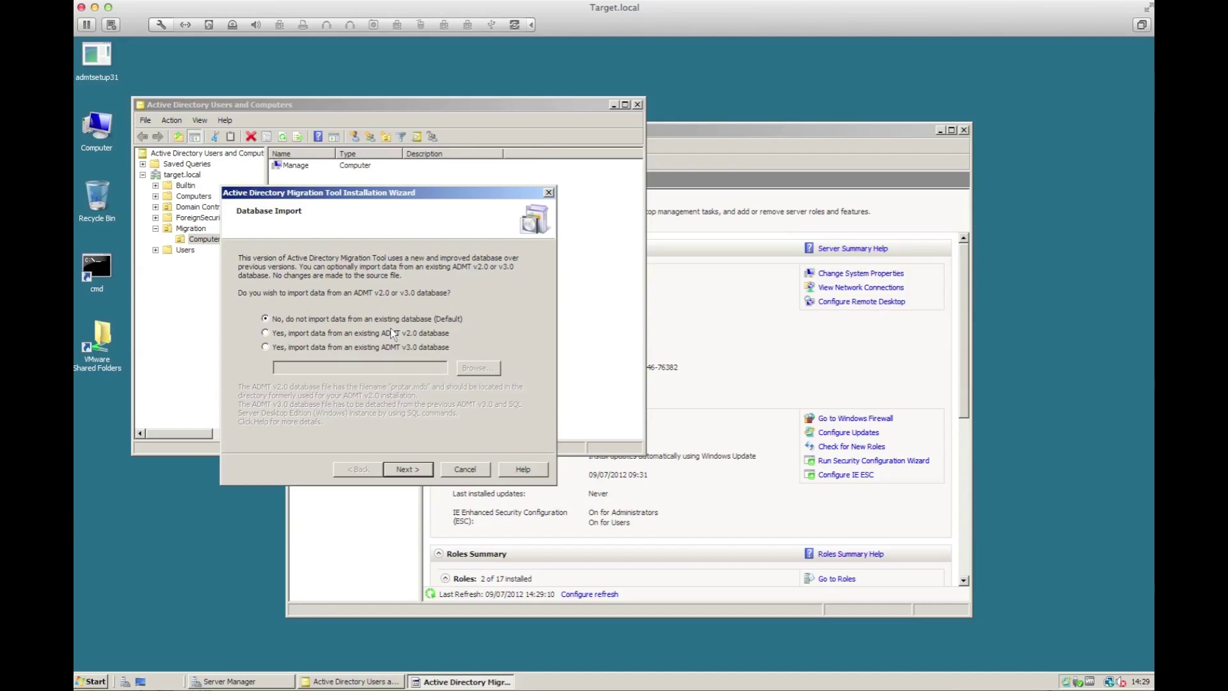
pyautogui.click(410, 470)
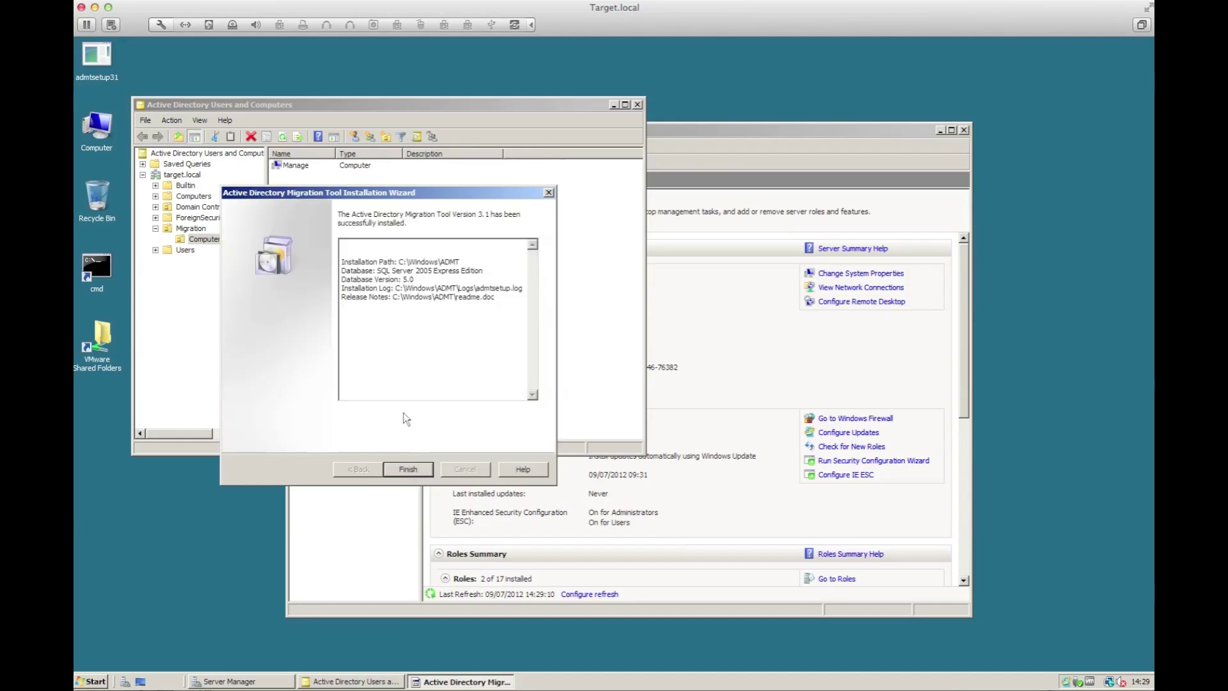
pyautogui.click(409, 470)
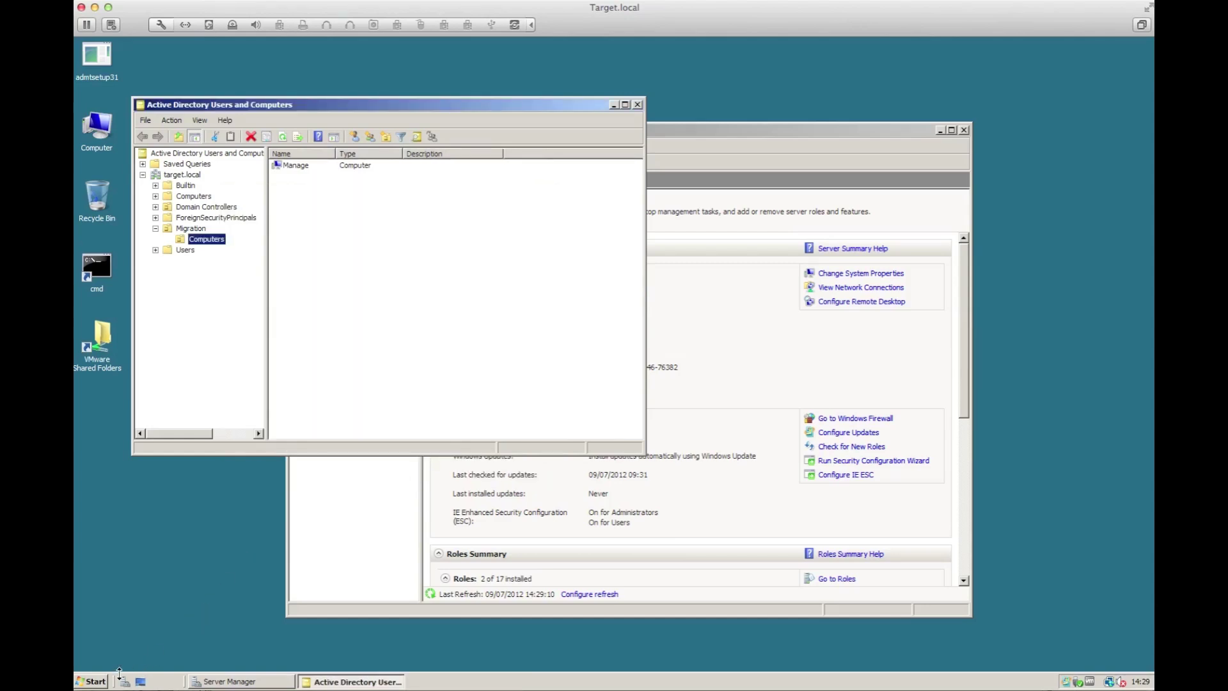
pyautogui.click(95, 681)
pyautogui.moveTo(304, 527)
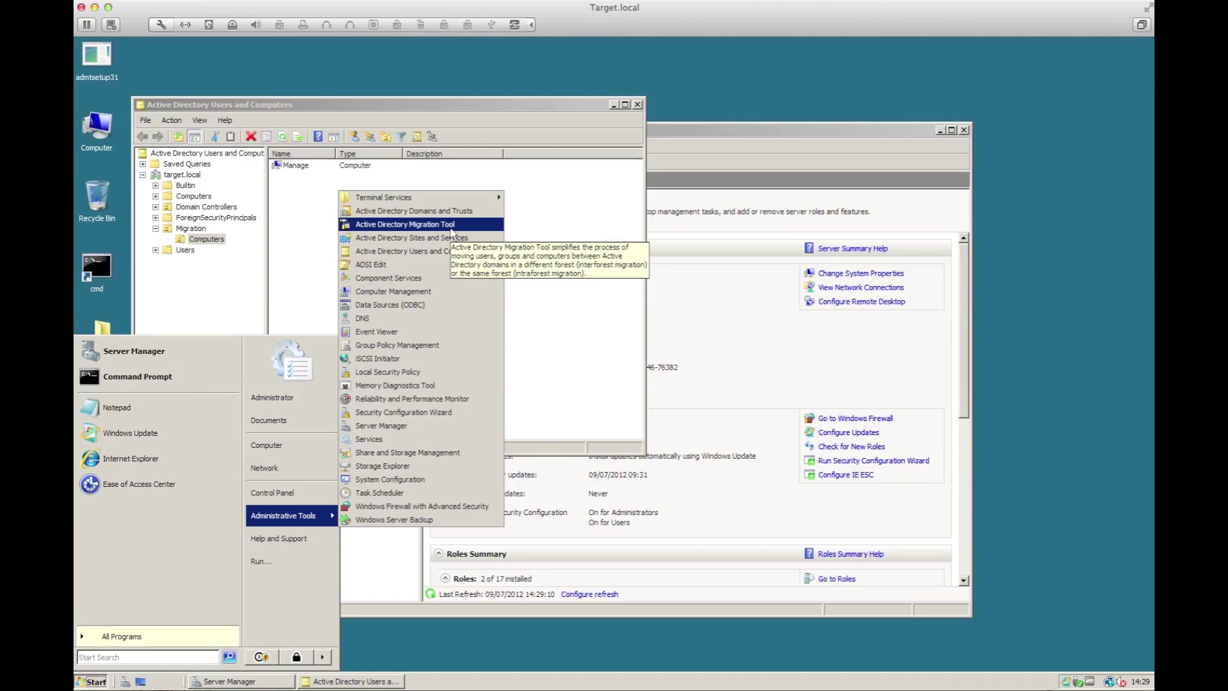
pyautogui.click(525, 235)
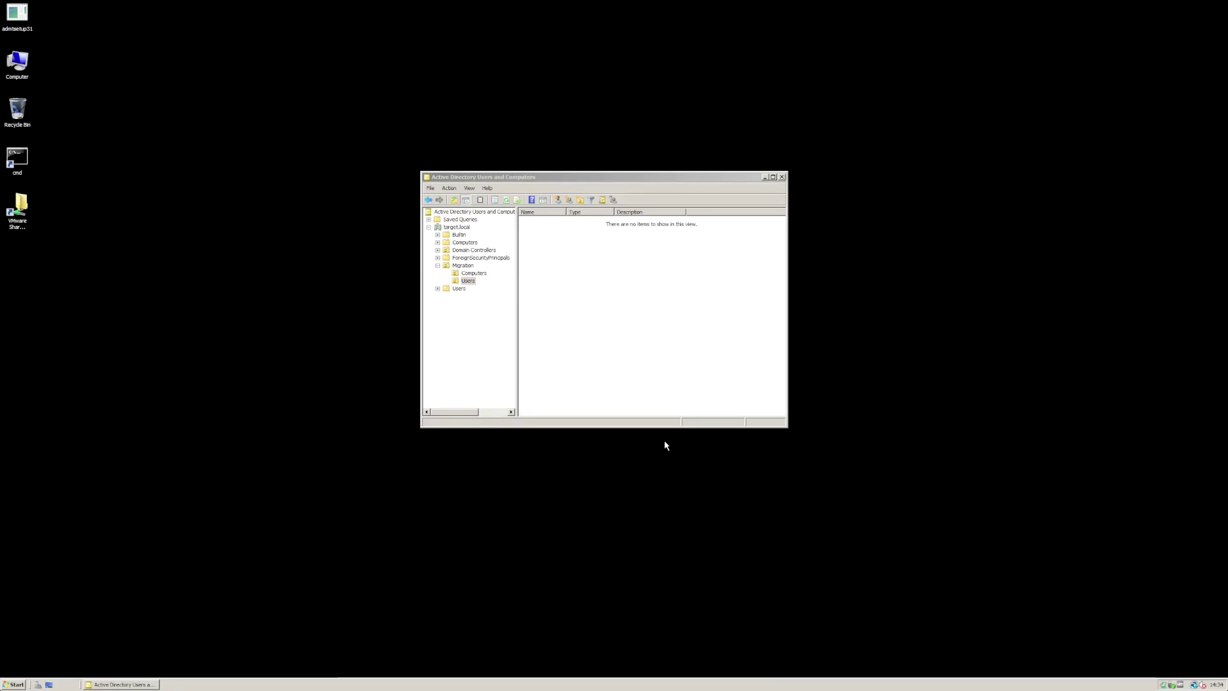
# Step: In target.local, browse Migration, its Computers and empty Users OUs, then return to Migration
pyautogui.click(650, 367)
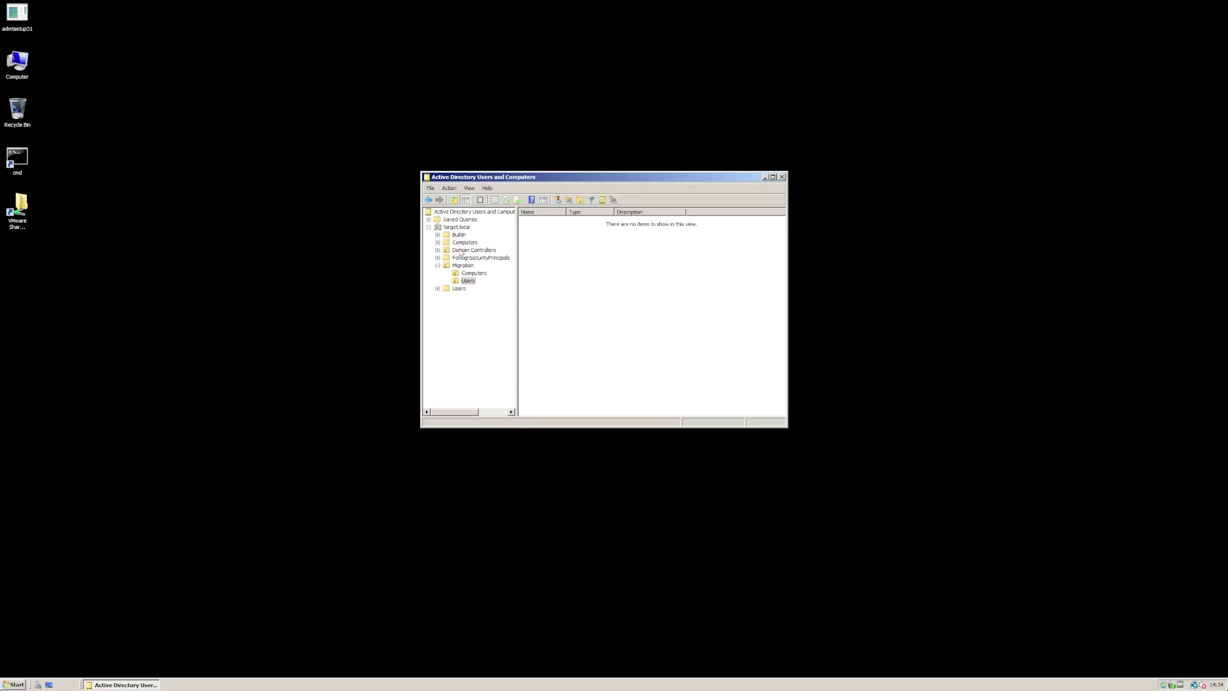
pyautogui.click(462, 266)
pyautogui.click(471, 273)
pyautogui.click(468, 282)
pyautogui.click(467, 269)
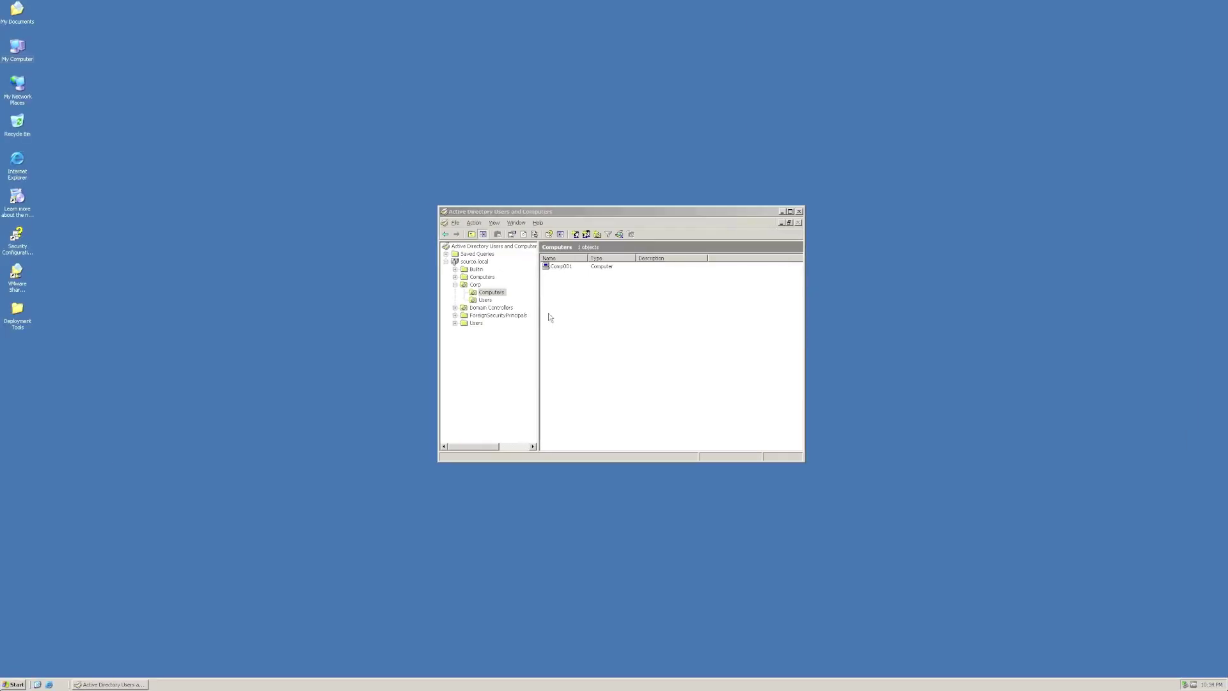
# Step: In source.local, browse Corp and its Computers OU, then select the single user in Corp Users
pyautogui.click(581, 323)
pyautogui.click(479, 261)
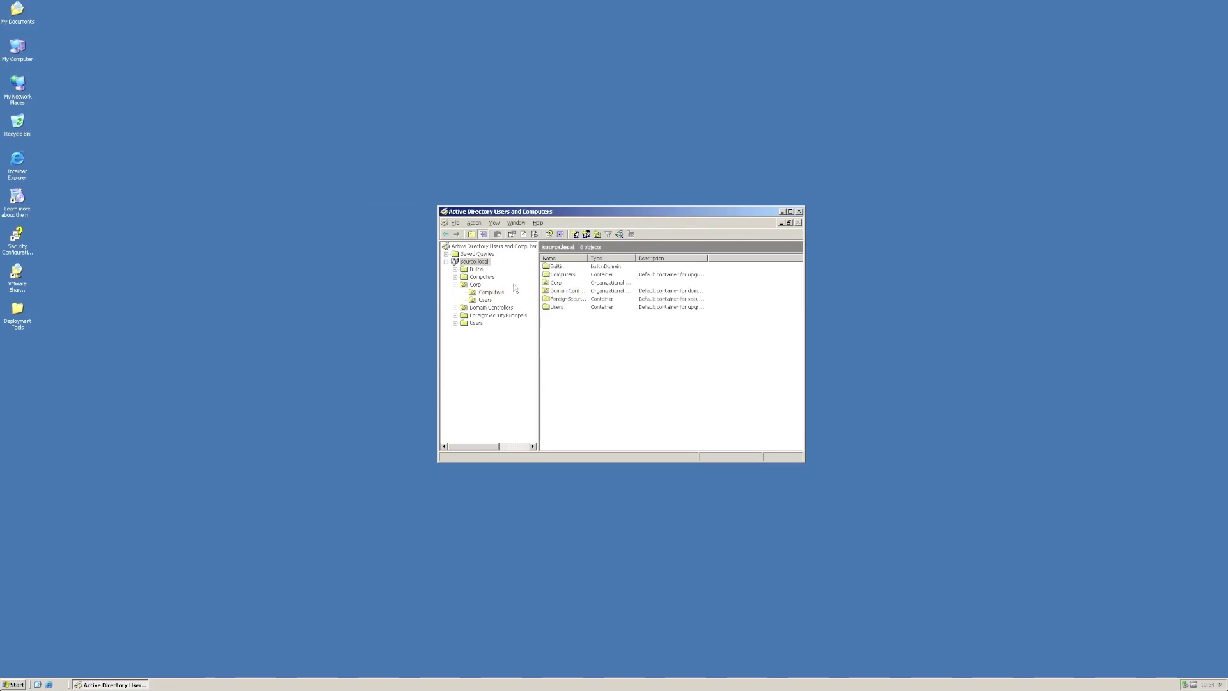
pyautogui.click(475, 285)
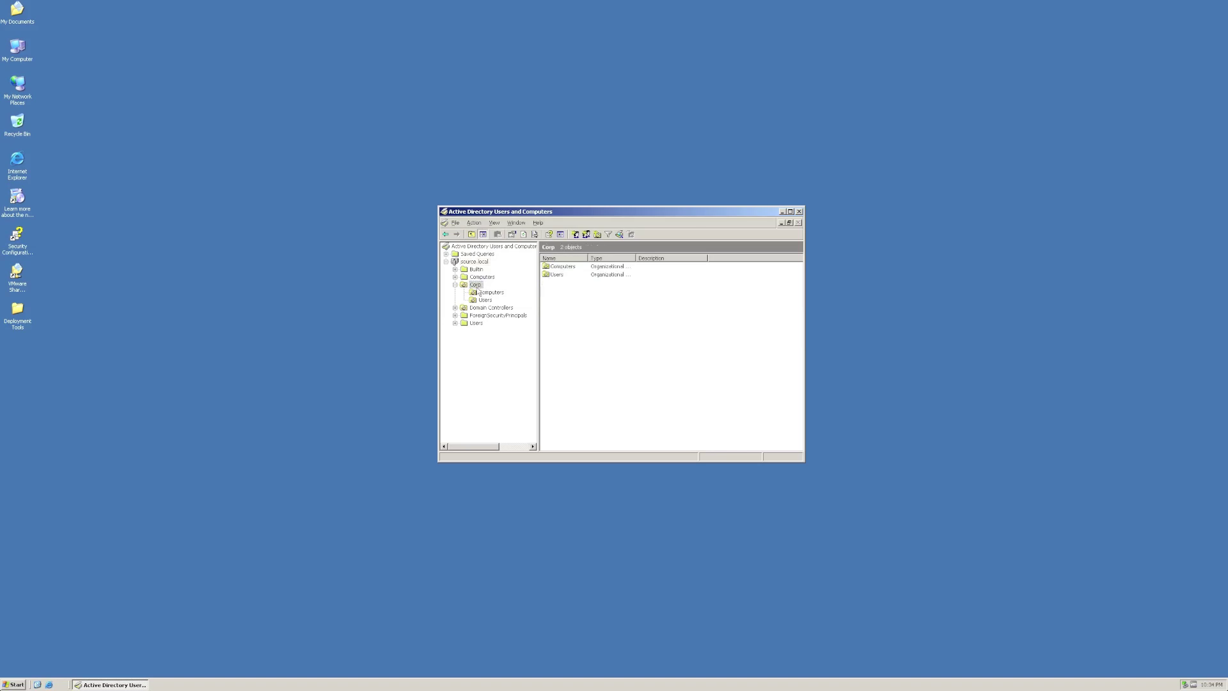
pyautogui.click(491, 293)
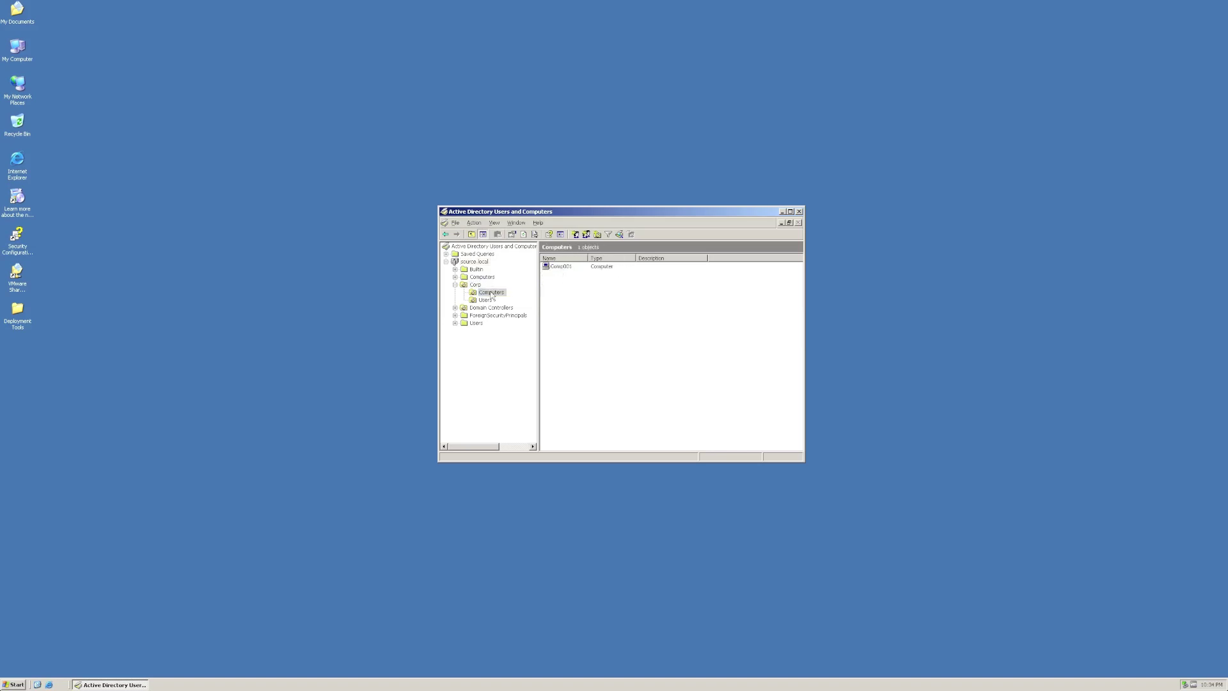
pyautogui.click(485, 299)
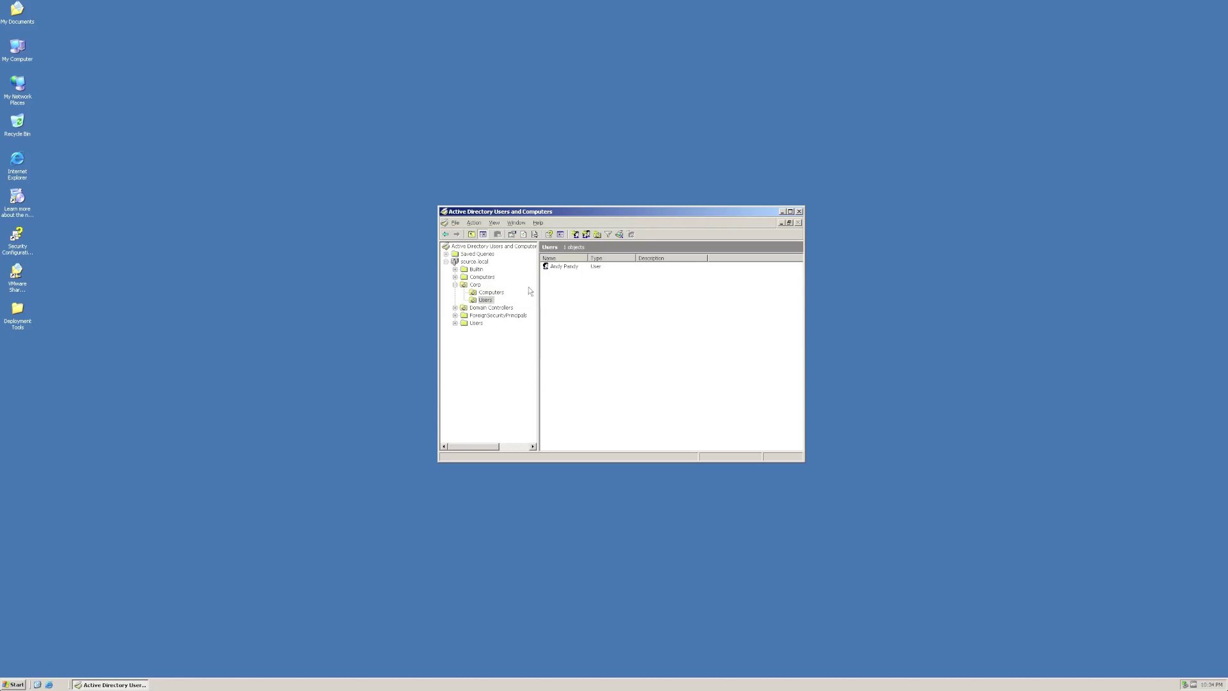
pyautogui.click(561, 267)
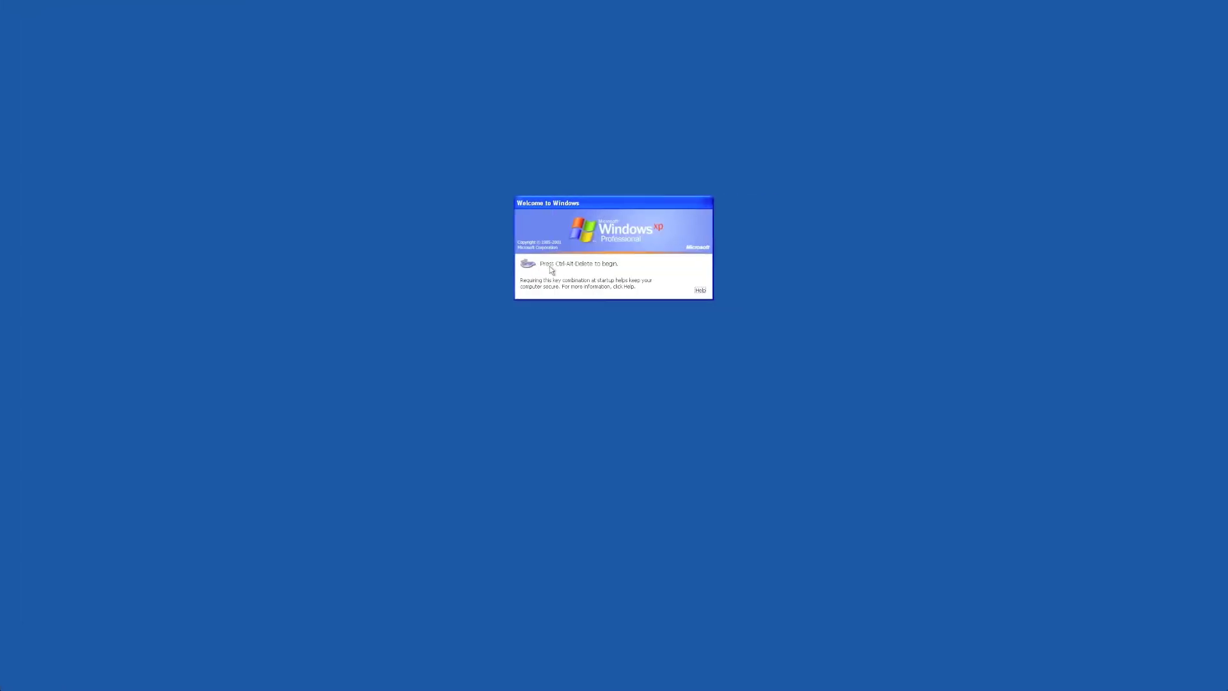
# Step: Log on to the SOURCE domain with the Corp user's name and password
pyautogui.hotkey('ctrl', 'alt', 'Delete')
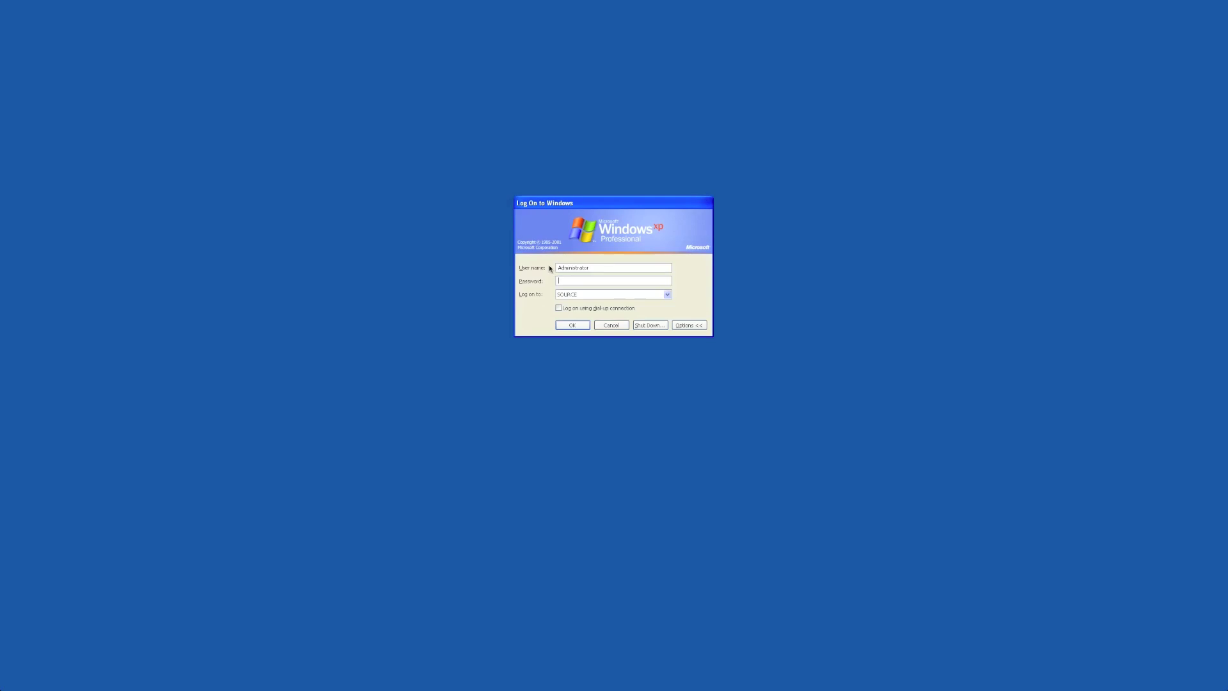
pyautogui.hotkey('shift', 'Tab')
pyautogui.write('Andy ')
pyautogui.write('•••••••••')
pyautogui.press('Tab')
pyautogui.hotkey('alt', 'Down')
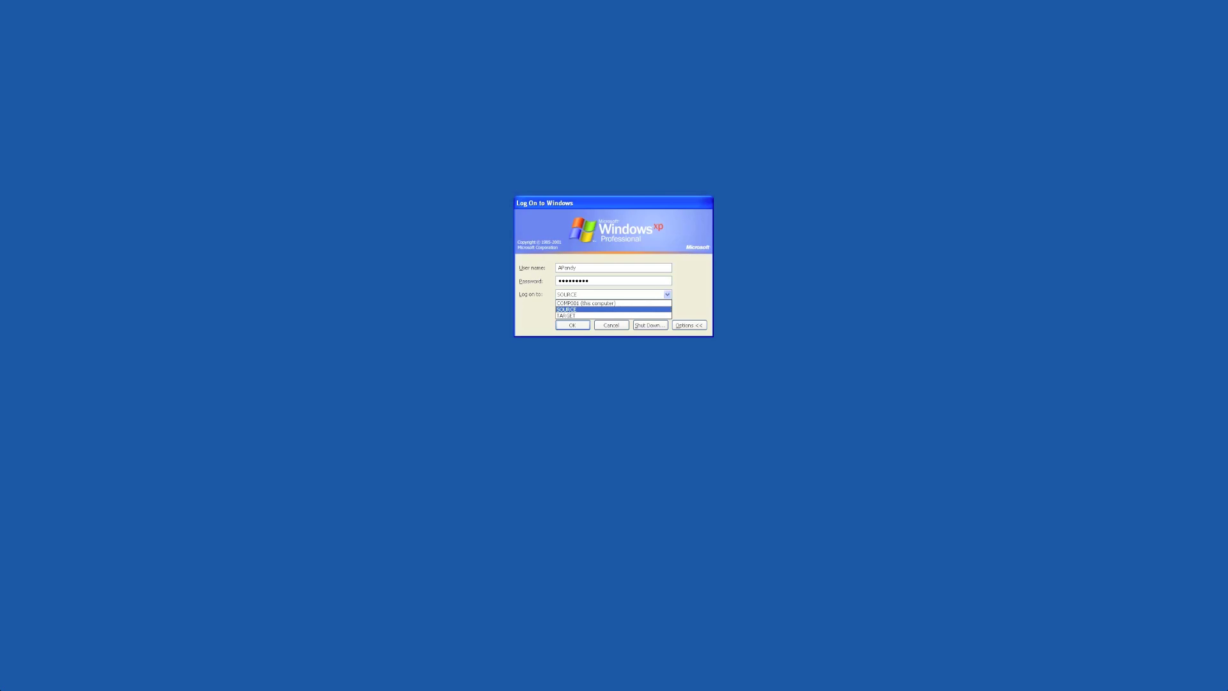
pyautogui.press('Return')
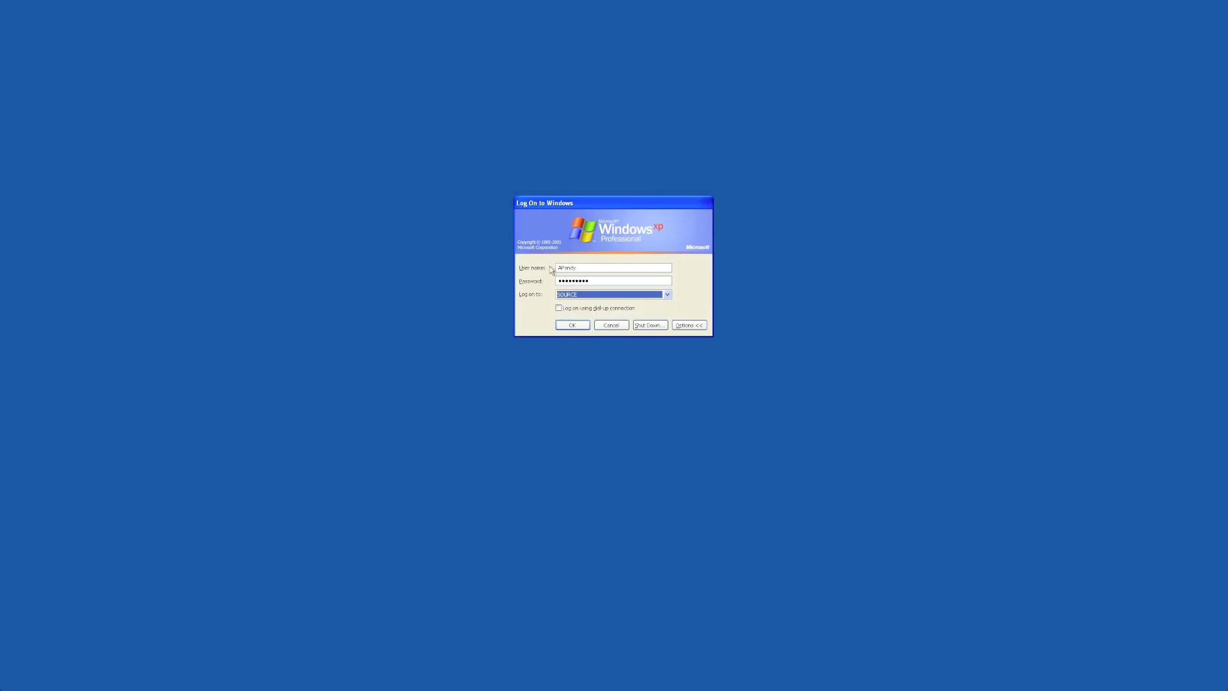
pyautogui.press('Return')
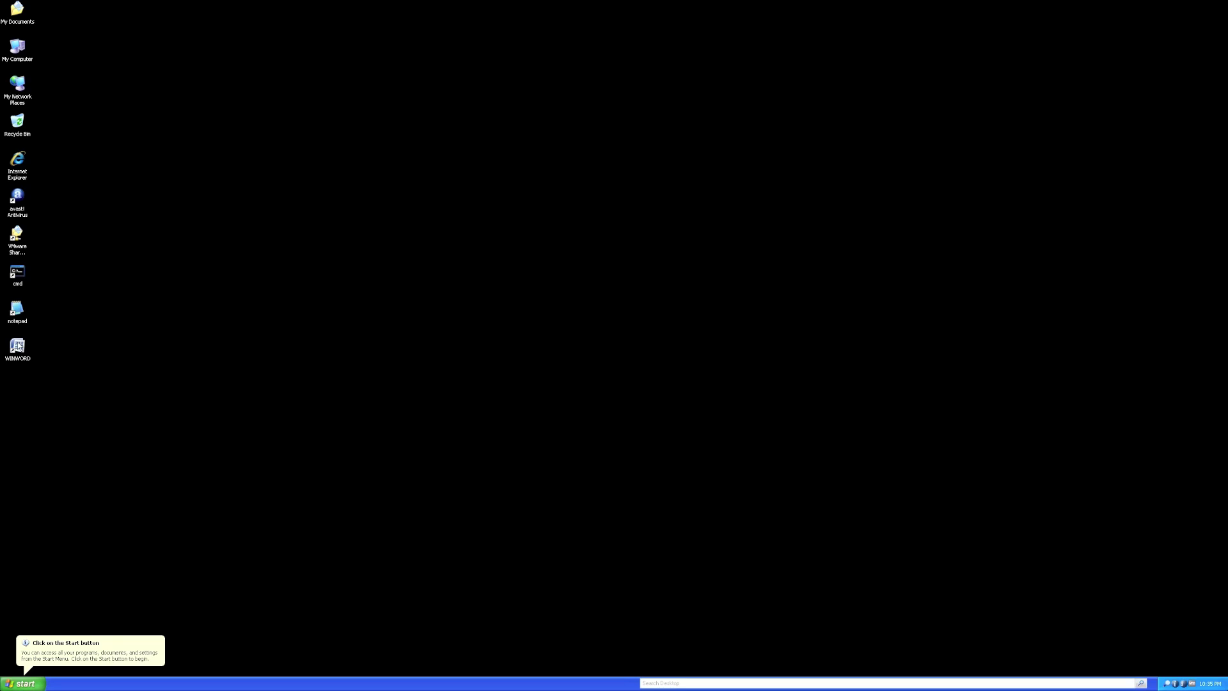
pyautogui.click(18, 347)
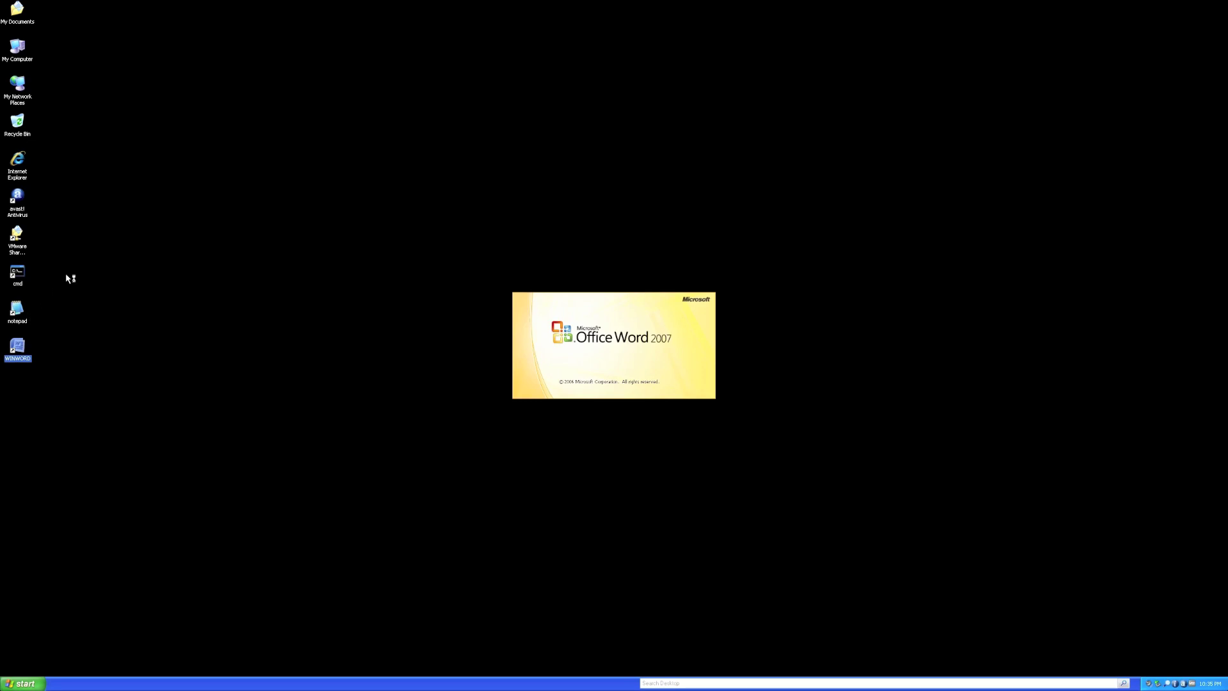
pyautogui.rightClick(21, 47)
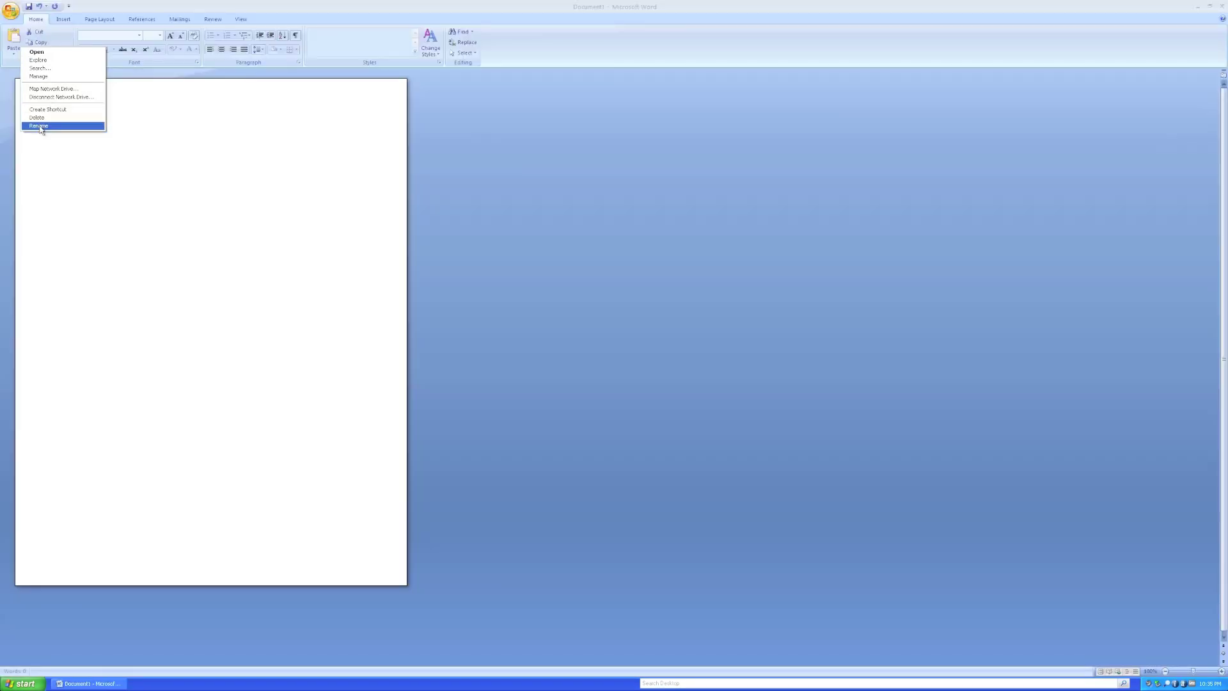
pyautogui.click(40, 127)
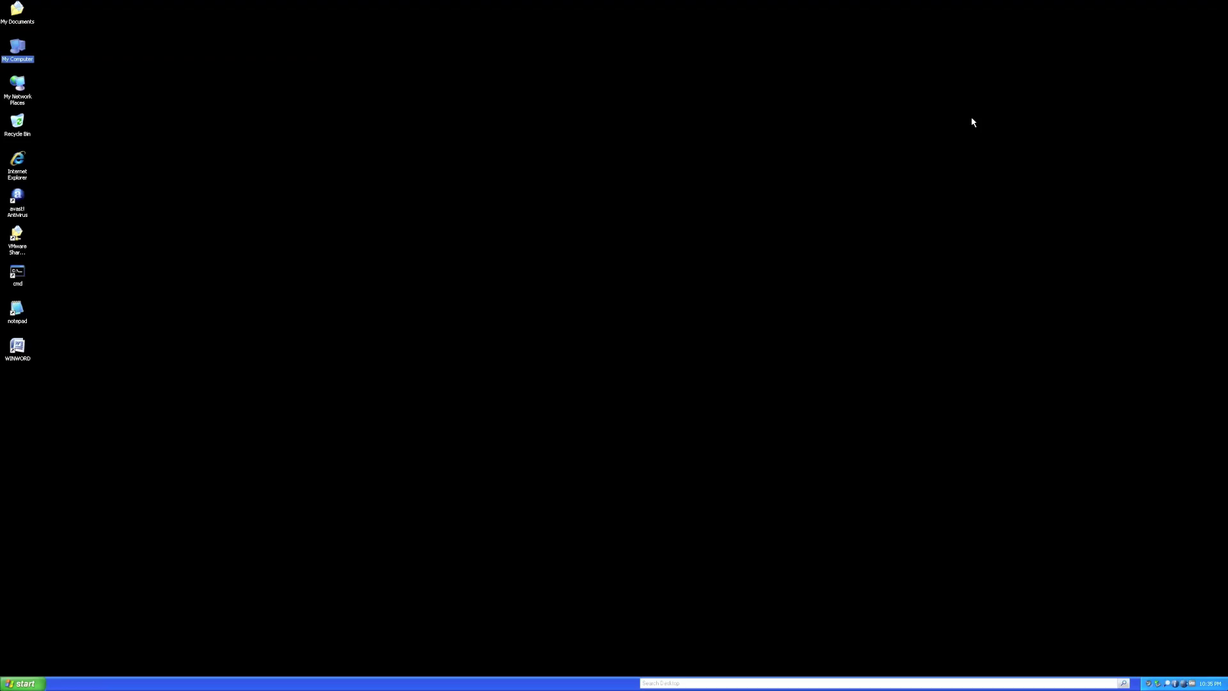
pyautogui.click(433, 245)
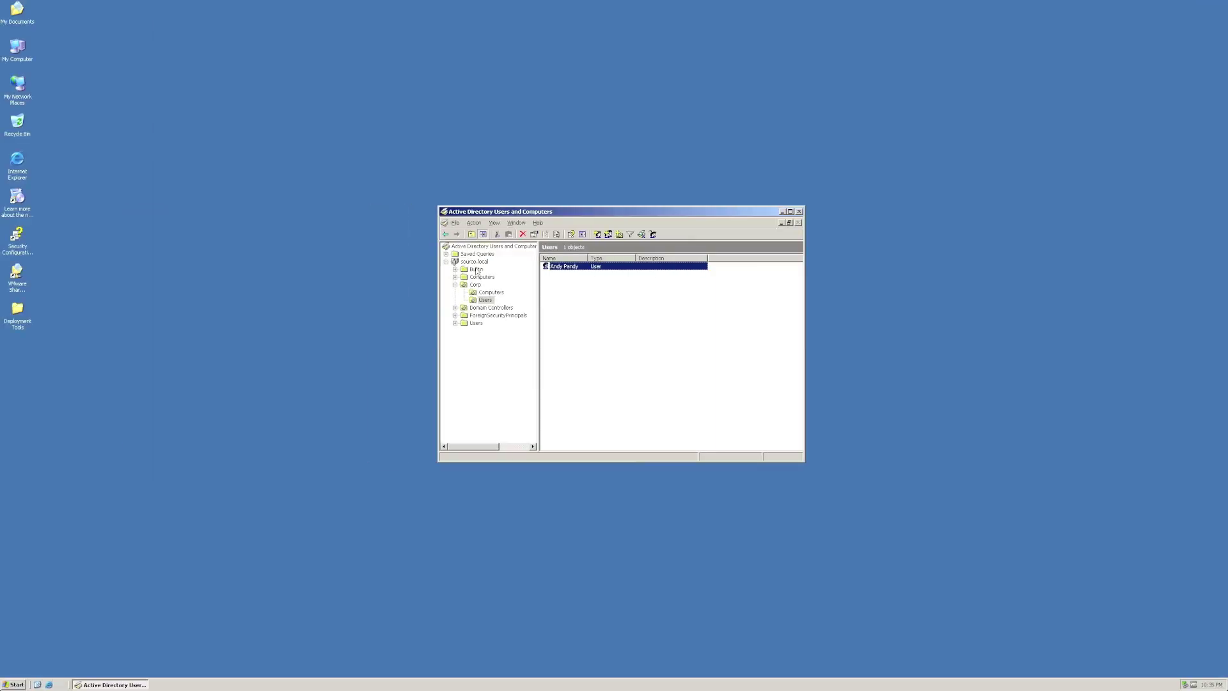
# Step: Select Corp > Computers in source.local to show Comp001
pyautogui.click(499, 293)
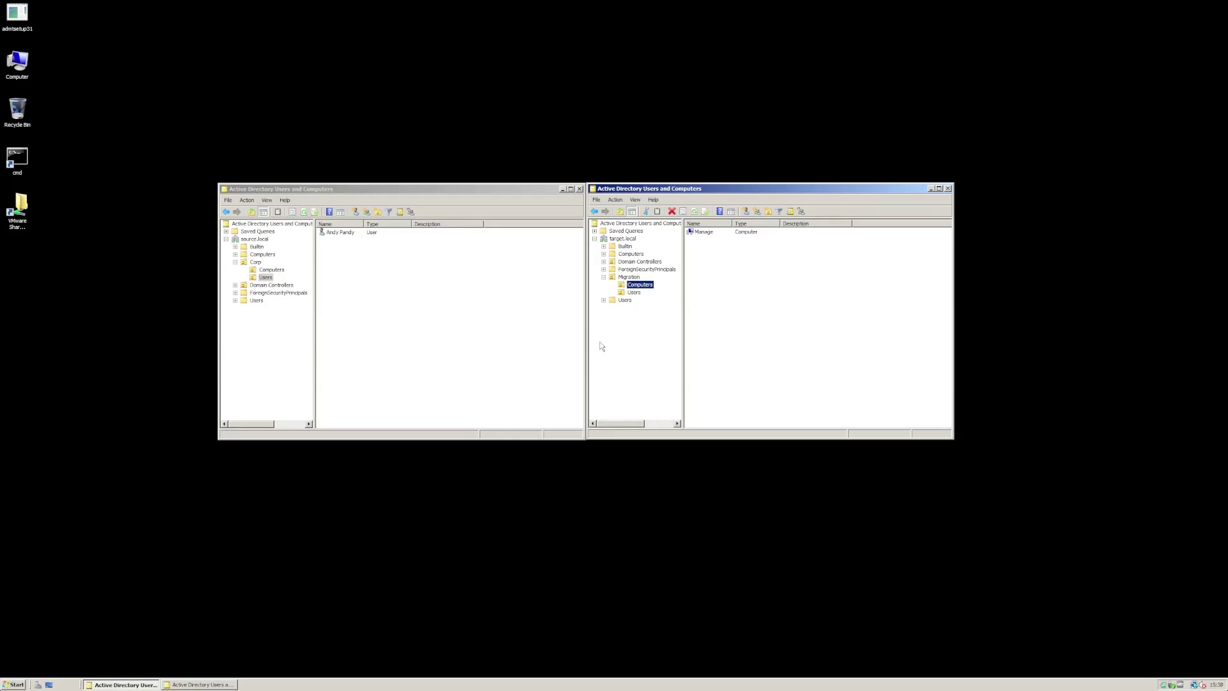
# Step: In source.local, browse Corp's Computers and Users OUs, selecting Comp001
pyautogui.click(482, 329)
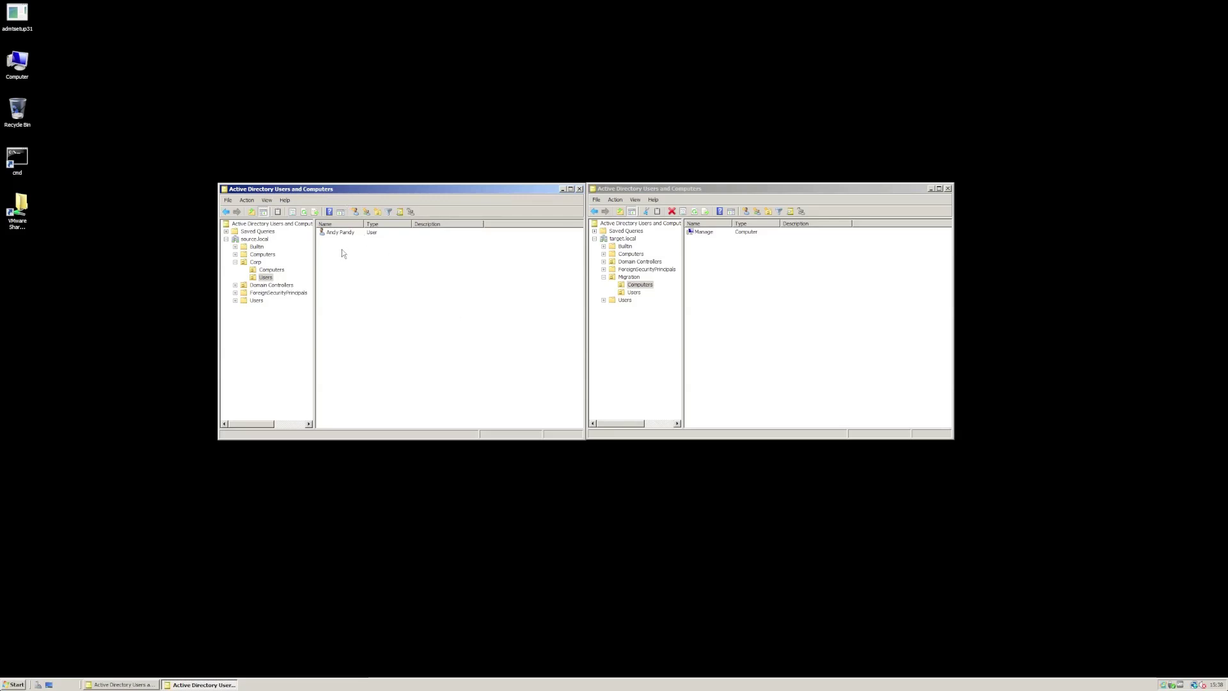
pyautogui.click(267, 240)
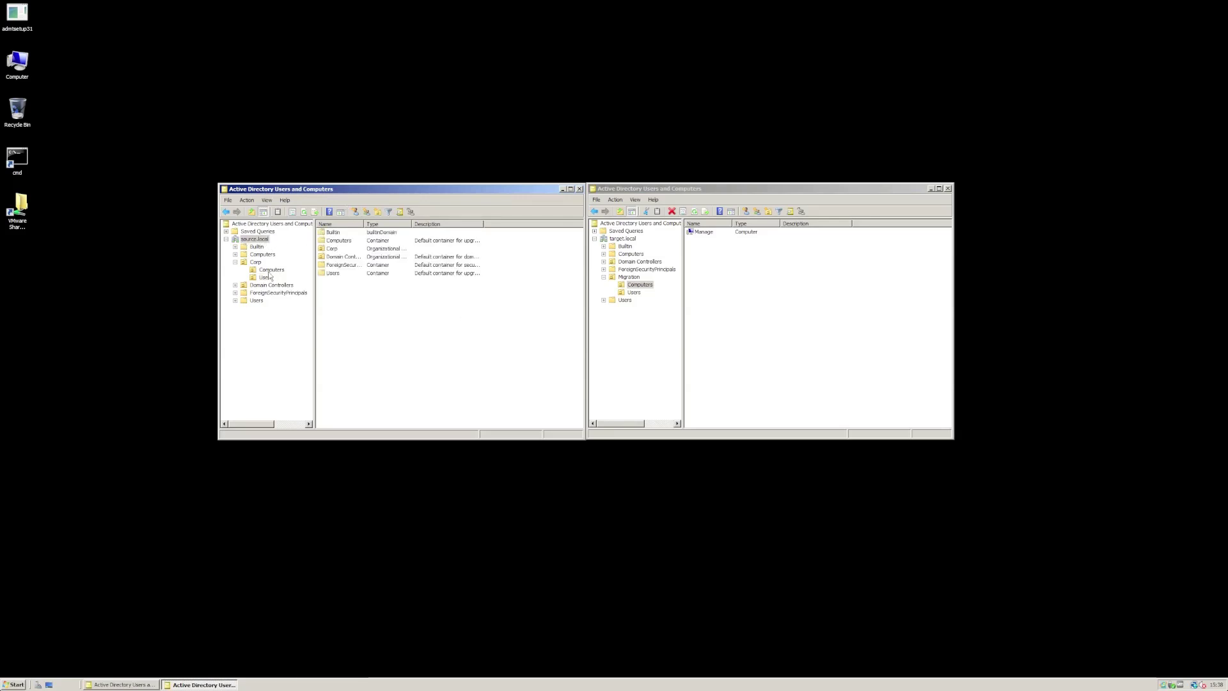
pyautogui.click(271, 272)
pyautogui.click(330, 234)
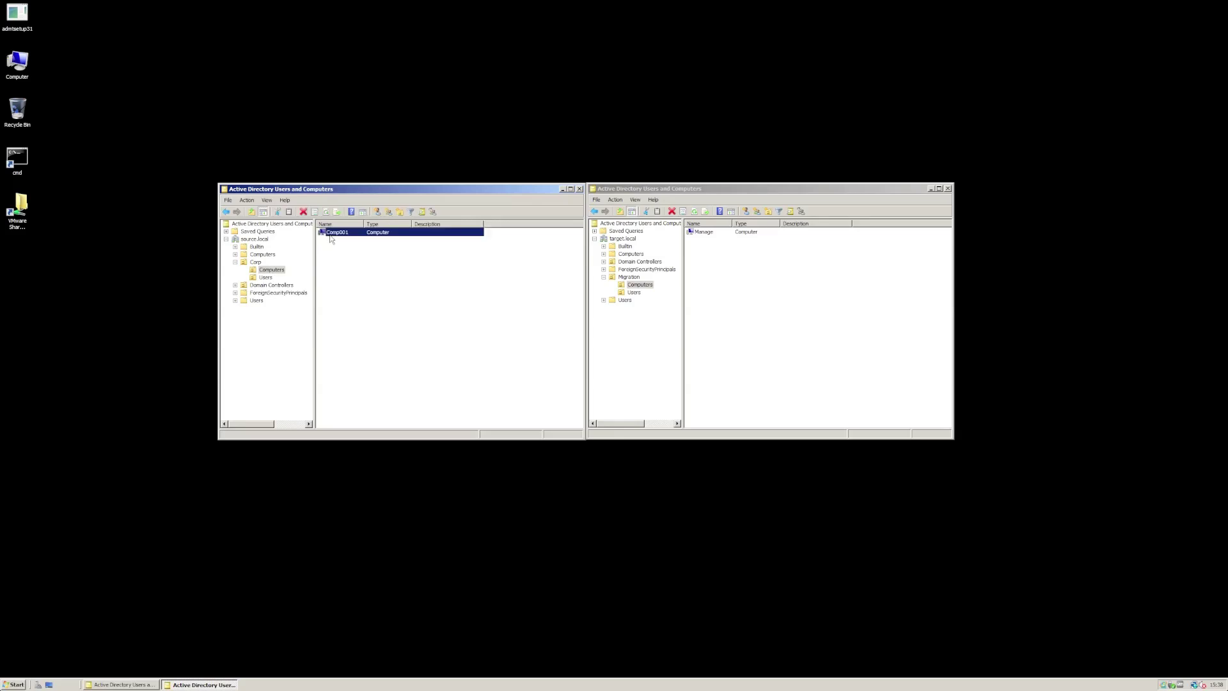
pyautogui.moveTo(330, 238); pyautogui.dragTo(267, 279)
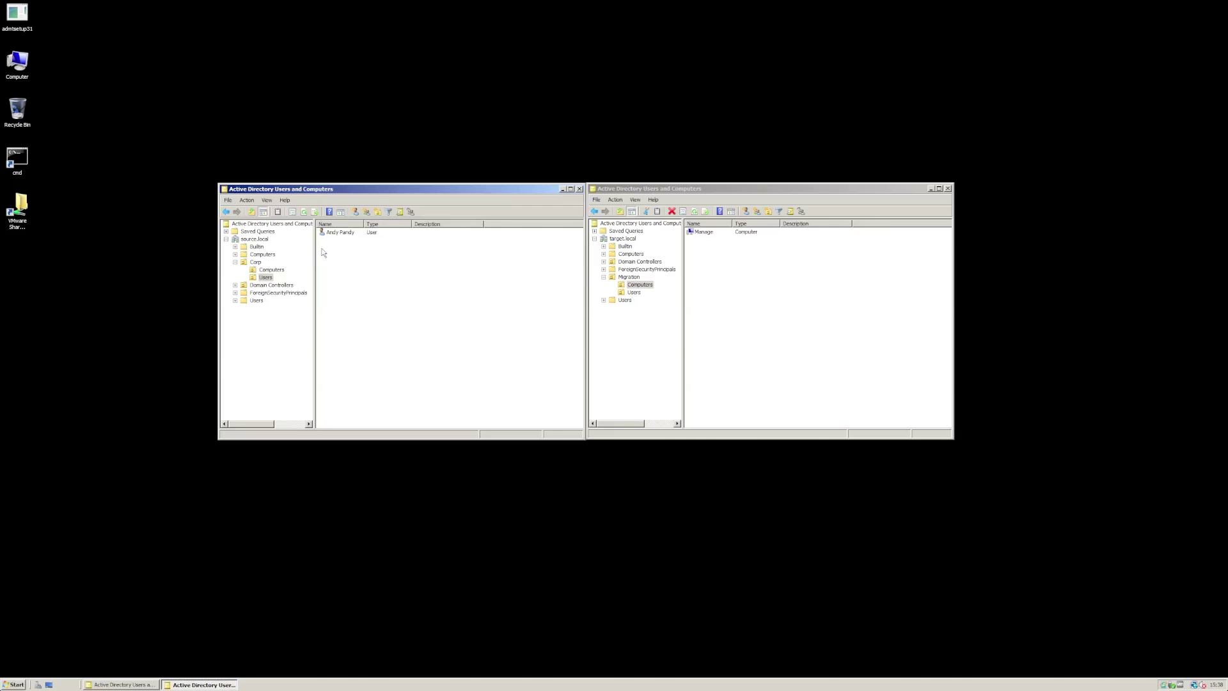
pyautogui.click(281, 269)
# Step: In target.local, view Migration Computers, then the still-empty Migration Users OU
pyautogui.click(729, 270)
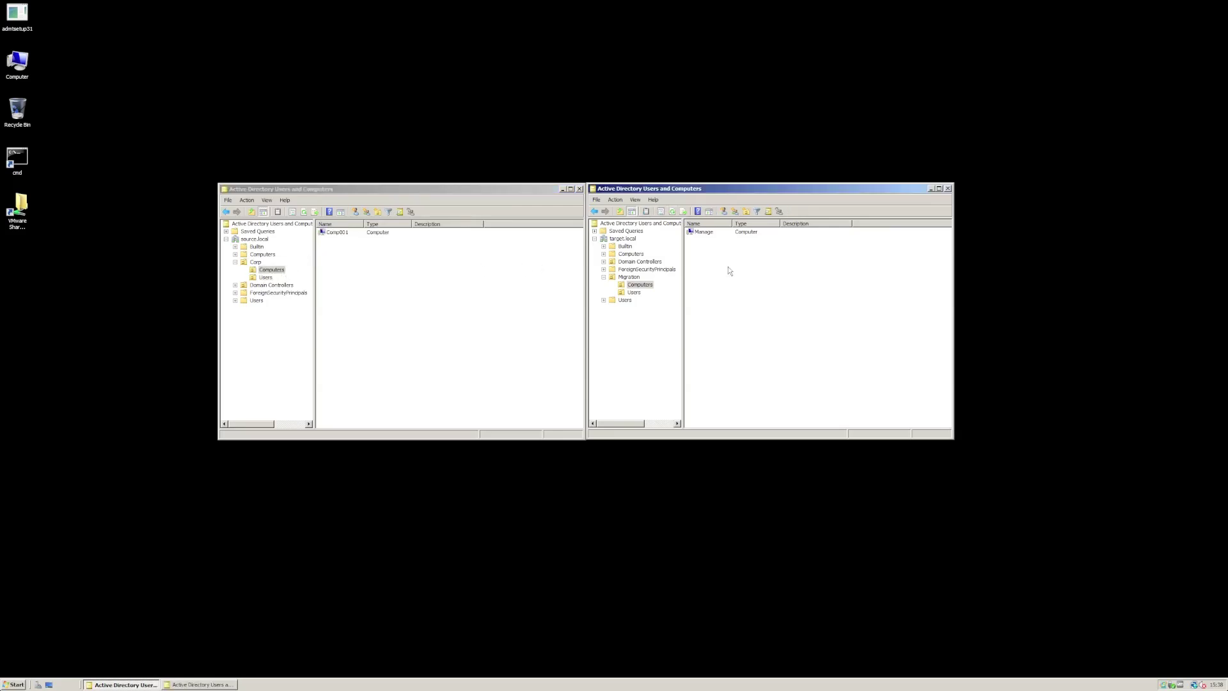
pyautogui.click(636, 285)
pyautogui.click(633, 293)
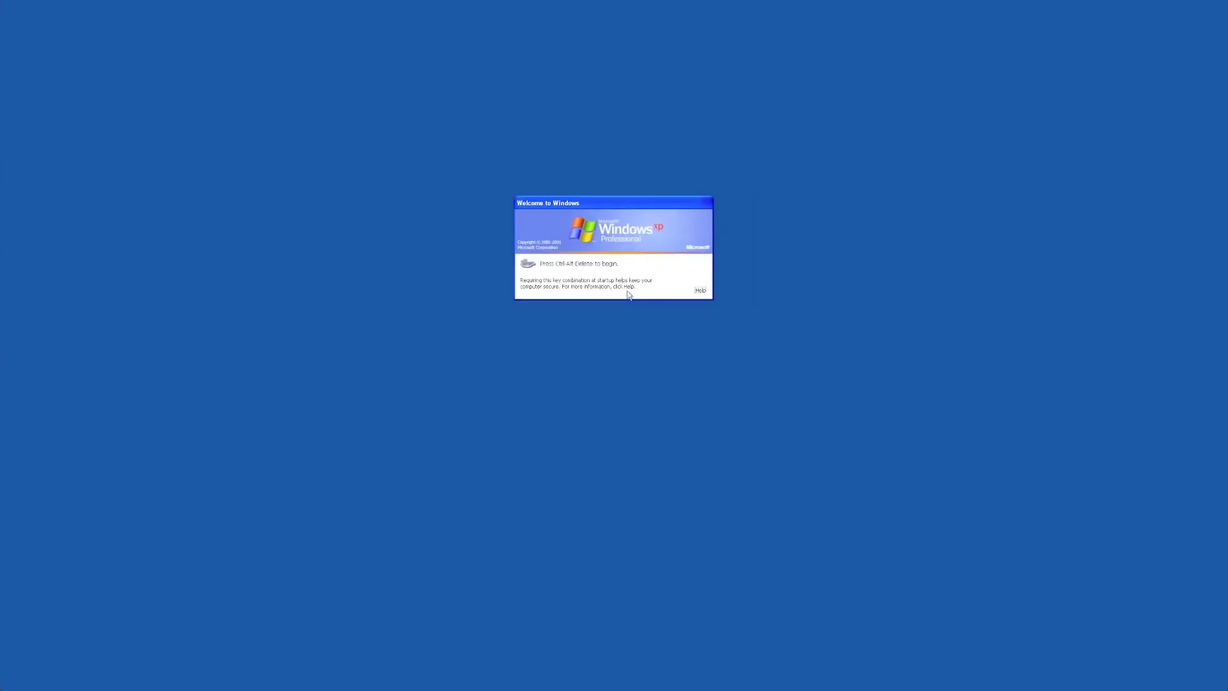
# Step: Log on to the XP client with the source user's name and password
pyautogui.hotkey('ctrl', 'alt', 'Delete')
pyautogui.hotkey('shift', 'Tab')
pyautogui.write('apa')
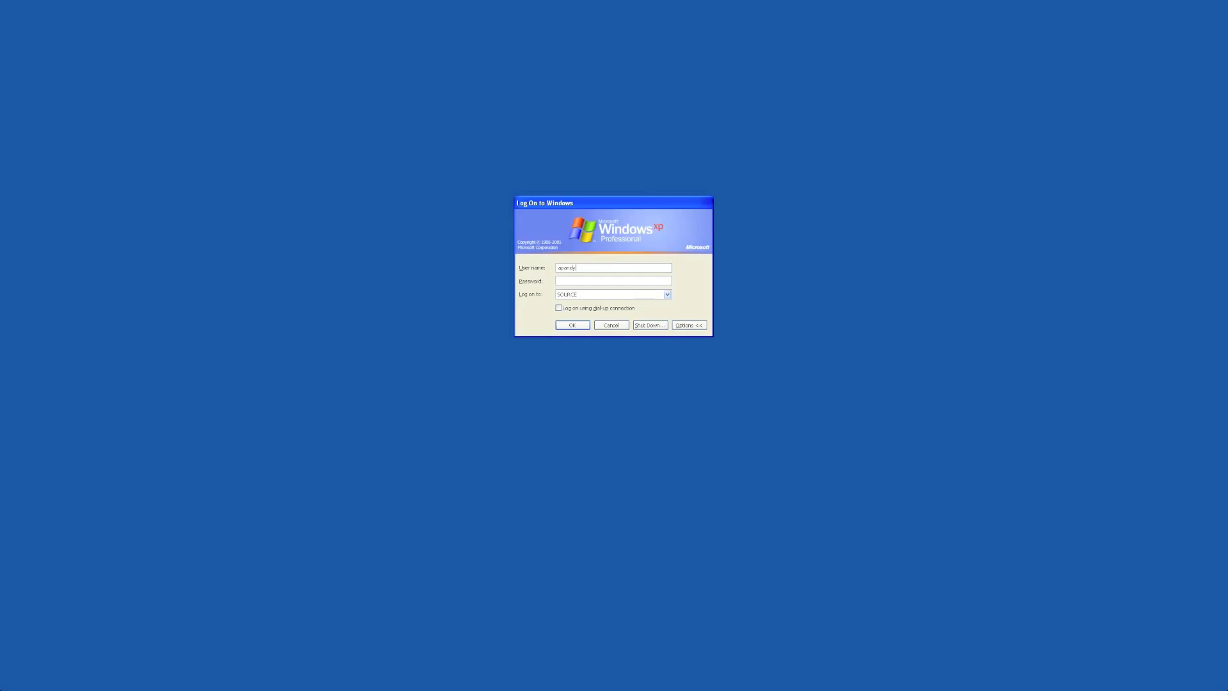
pyautogui.write('•••')
pyautogui.press('Return')
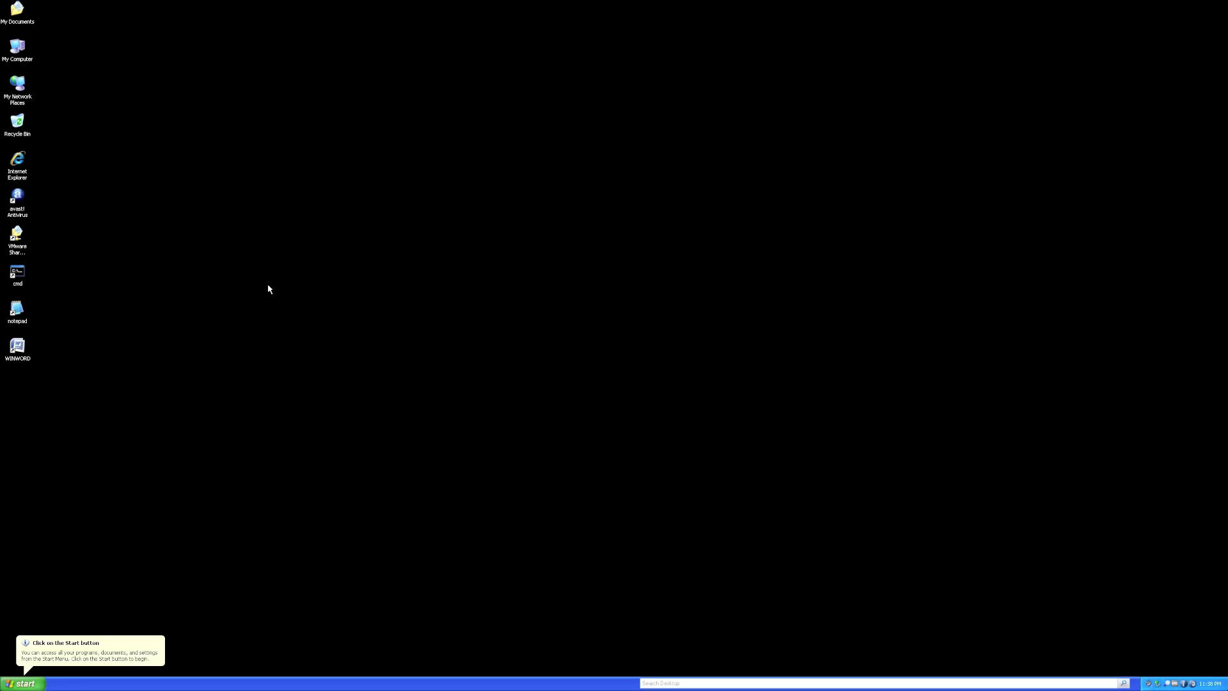
# Step: Log off the XP session from the Windows Security dialog
pyautogui.hotkey('ctrl', 'alt', 'Delete')
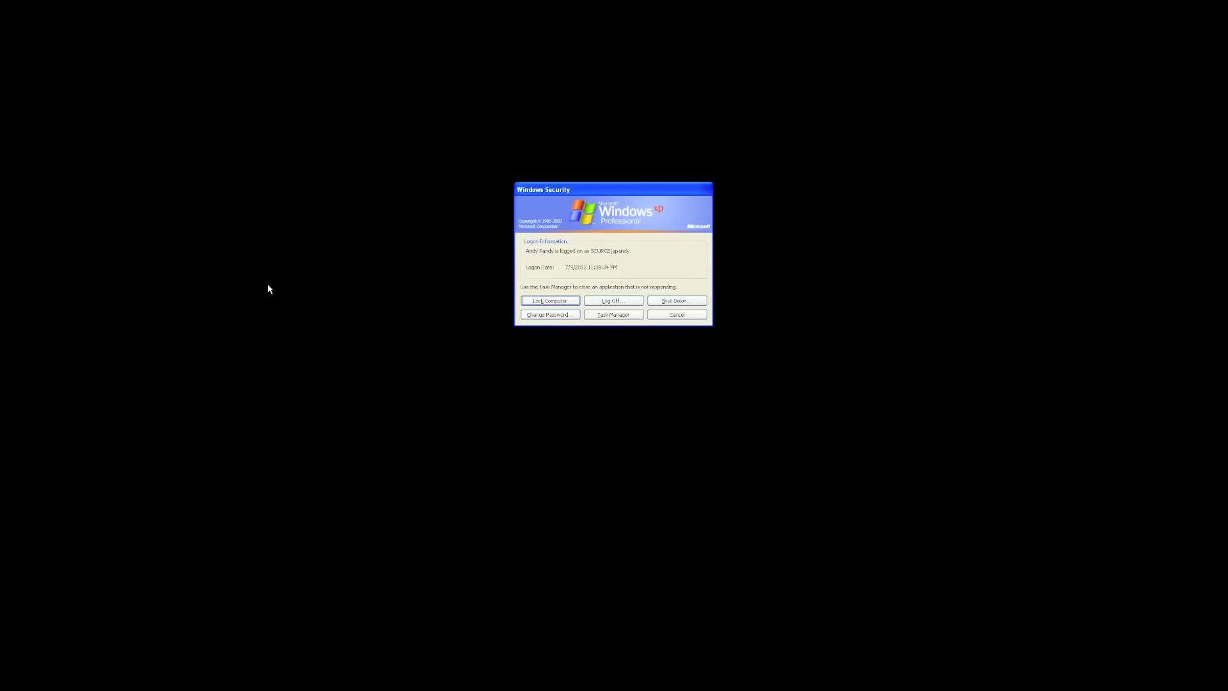
pyautogui.hotkey('alt', 'l')
pyautogui.press('Escape')
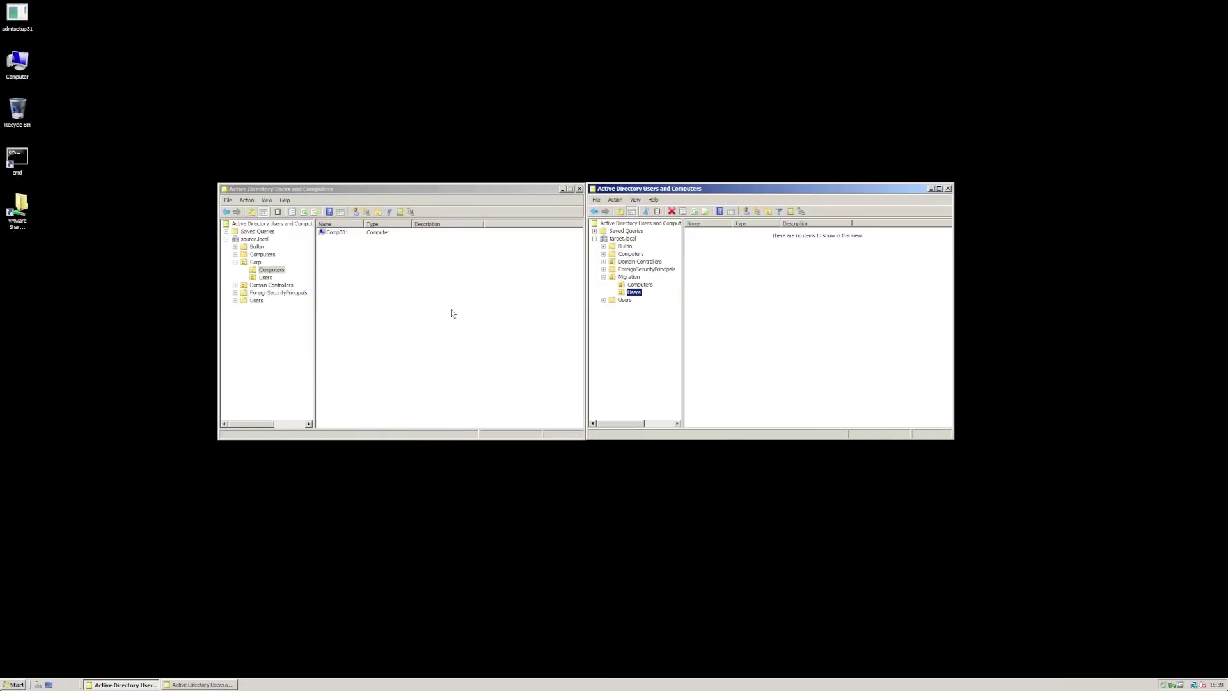
# Step: Launch Active Directory Migration Tool from Start > Administrative Tools
pyautogui.click(450, 311)
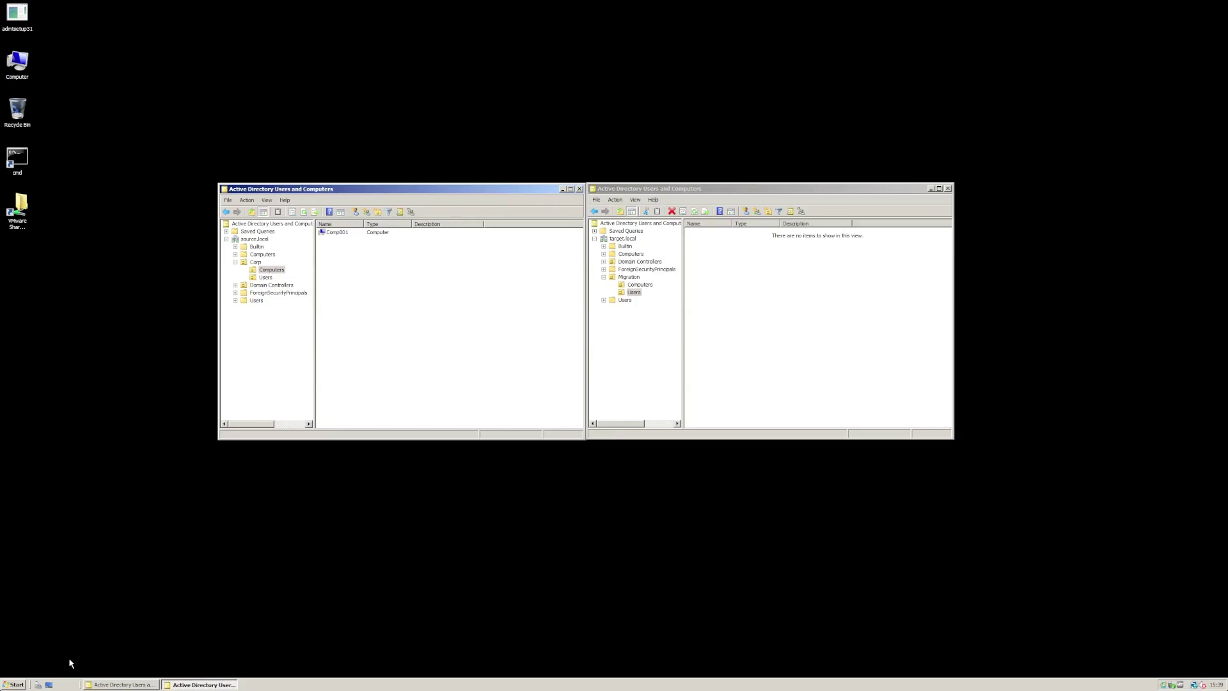
pyautogui.click(22, 684)
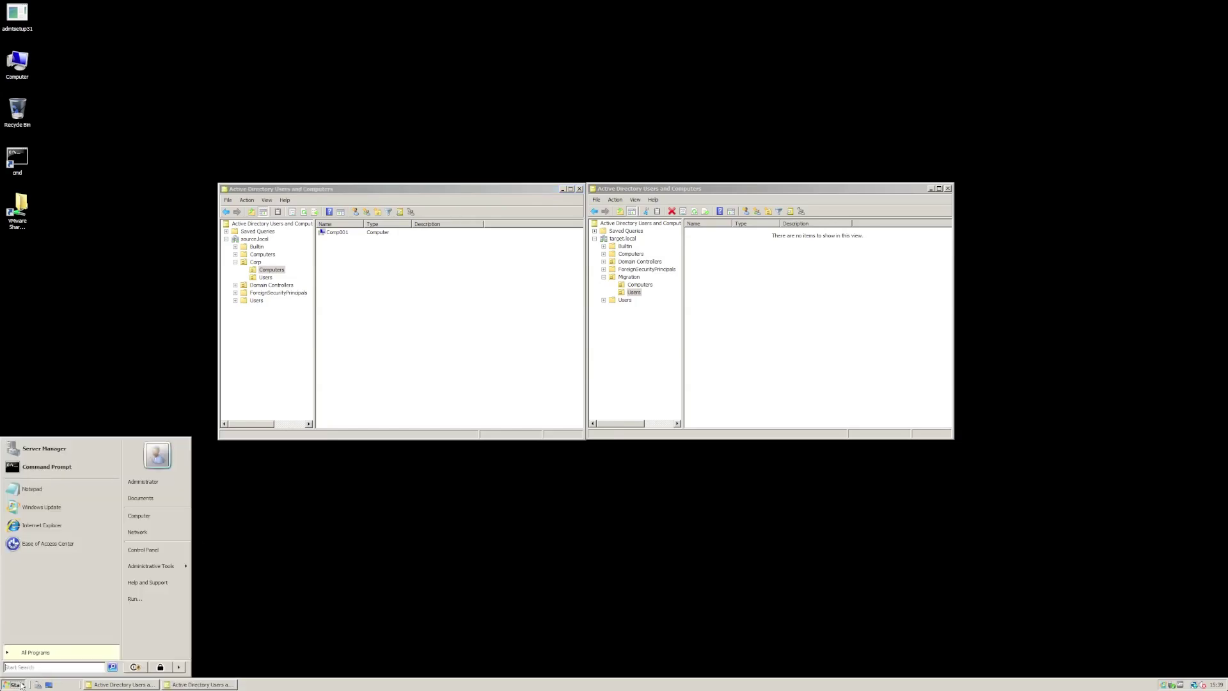
pyautogui.moveTo(166, 571)
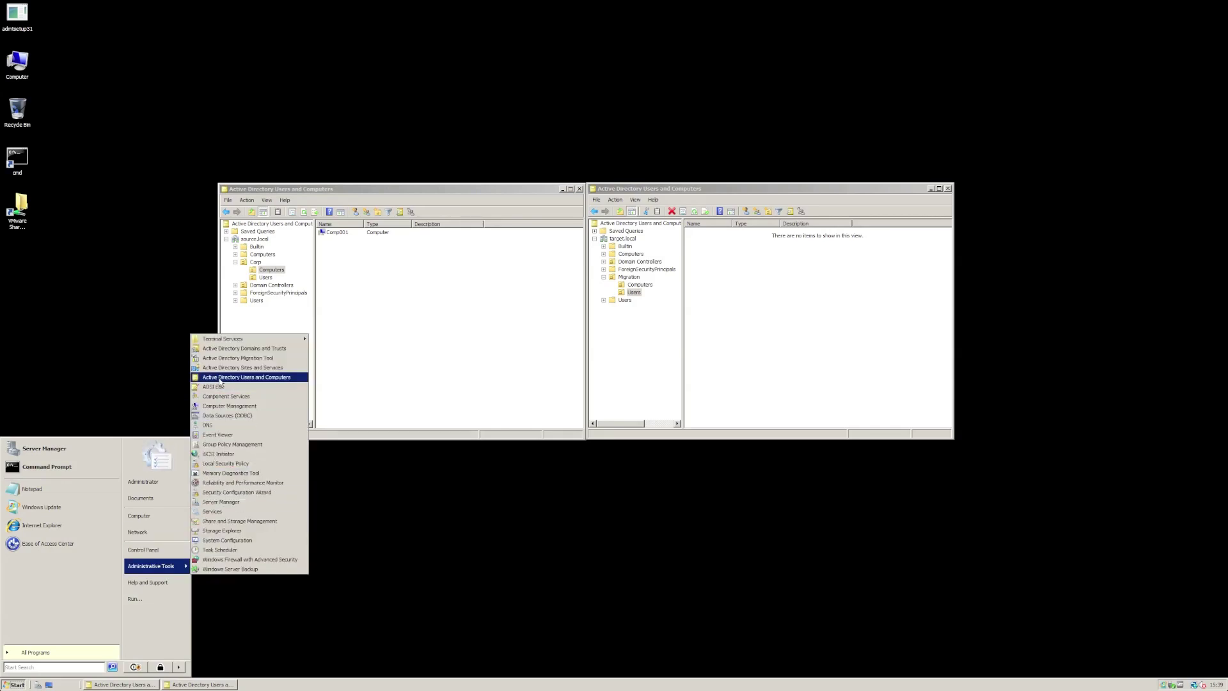
pyautogui.click(227, 360)
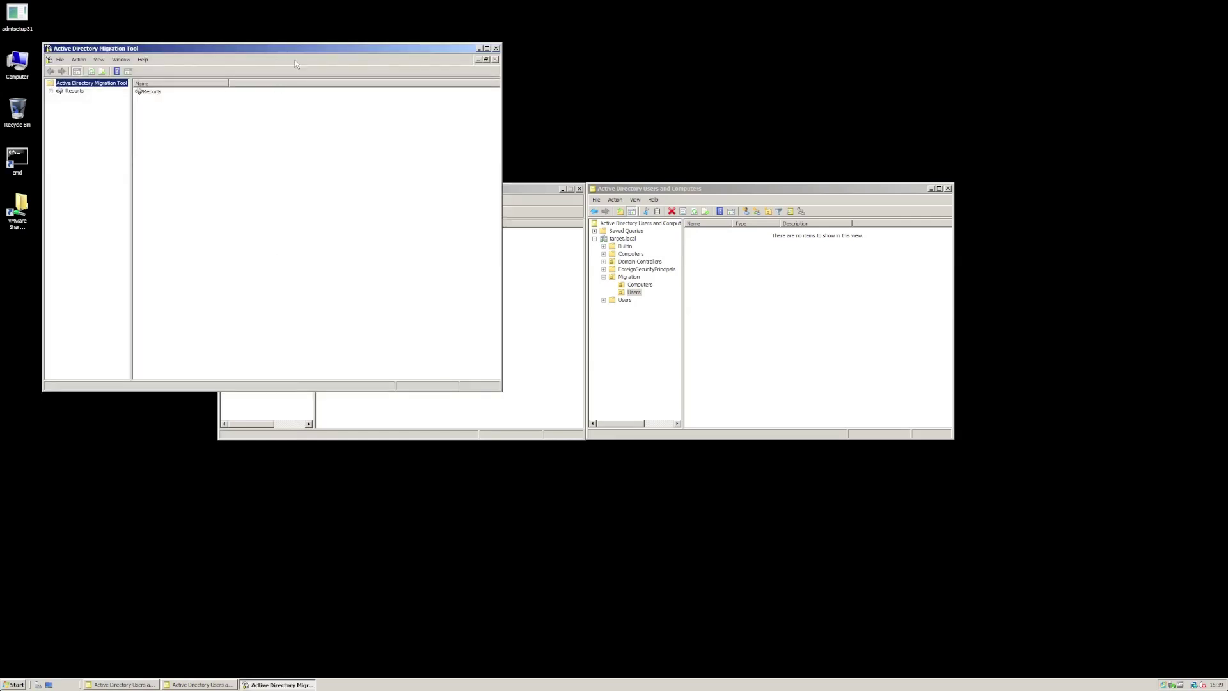
# Step: Center the ADMT window and start the User Account Migration Wizard past its welcome page
pyautogui.moveTo(295, 52); pyautogui.dragTo(577, 165)
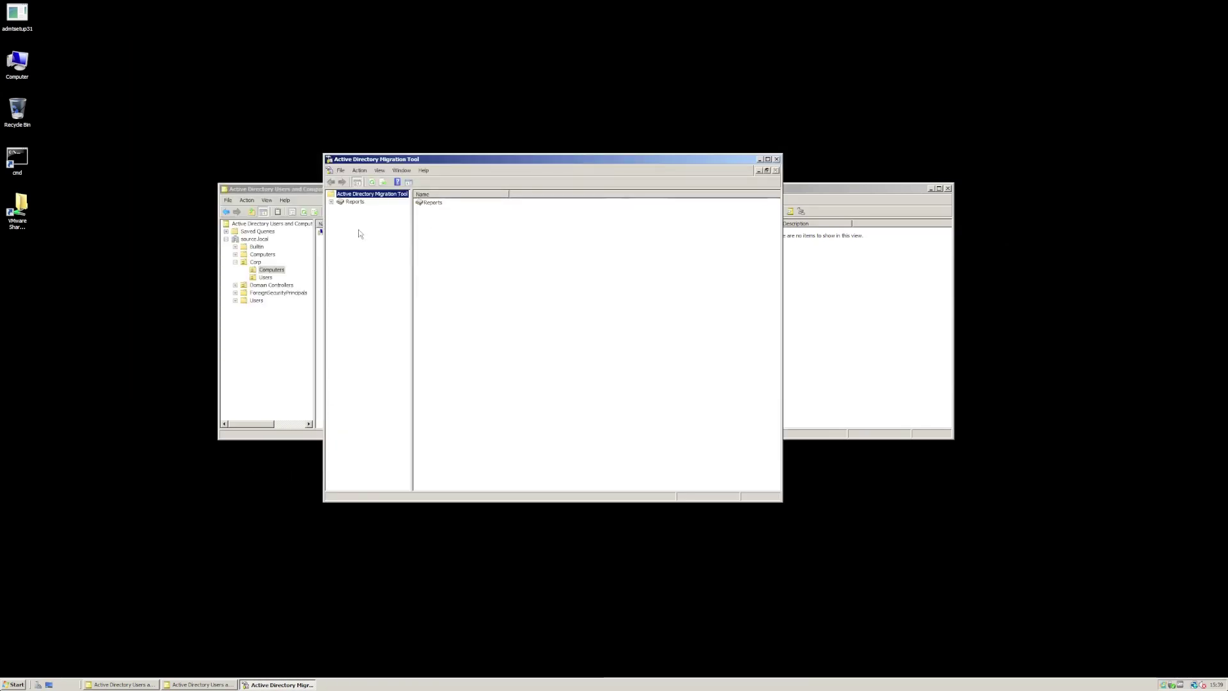
pyautogui.rightClick(362, 201)
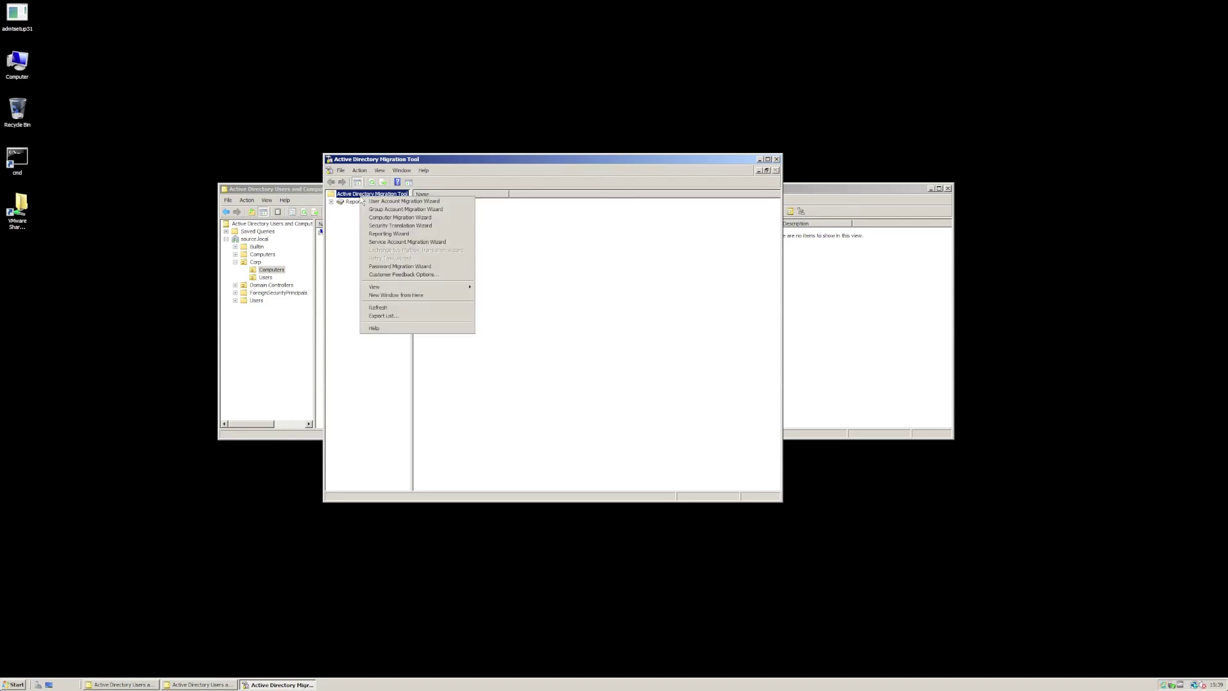
pyautogui.click(405, 202)
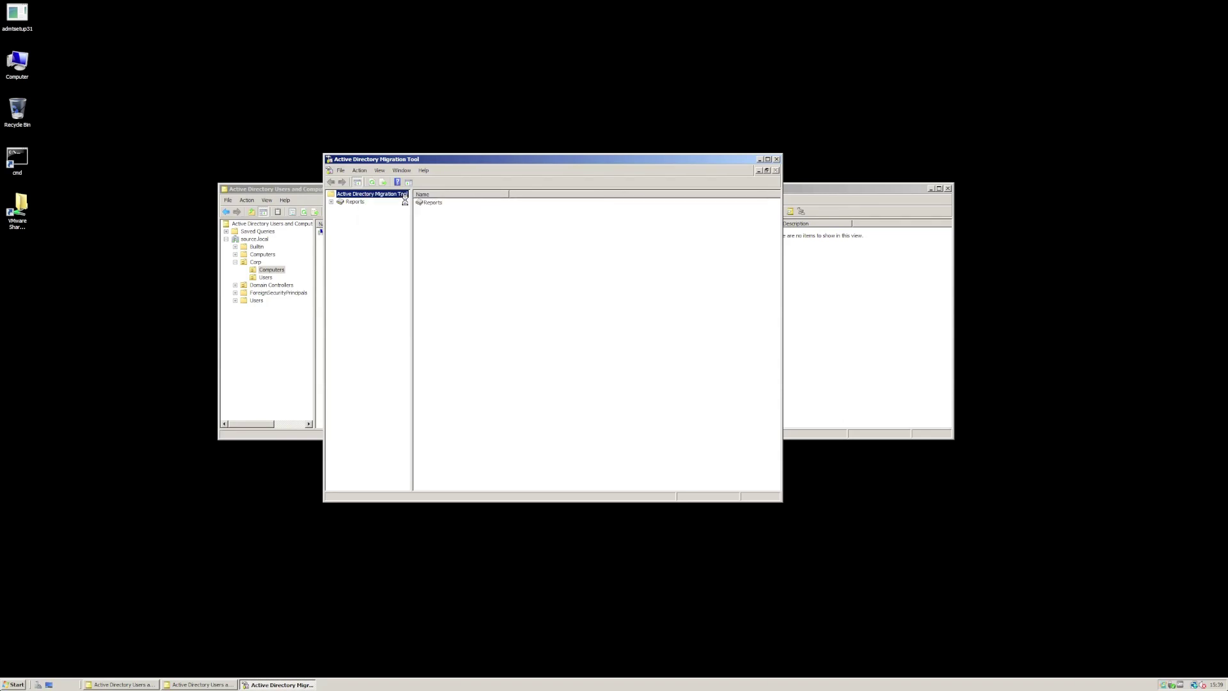
pyautogui.click(461, 336)
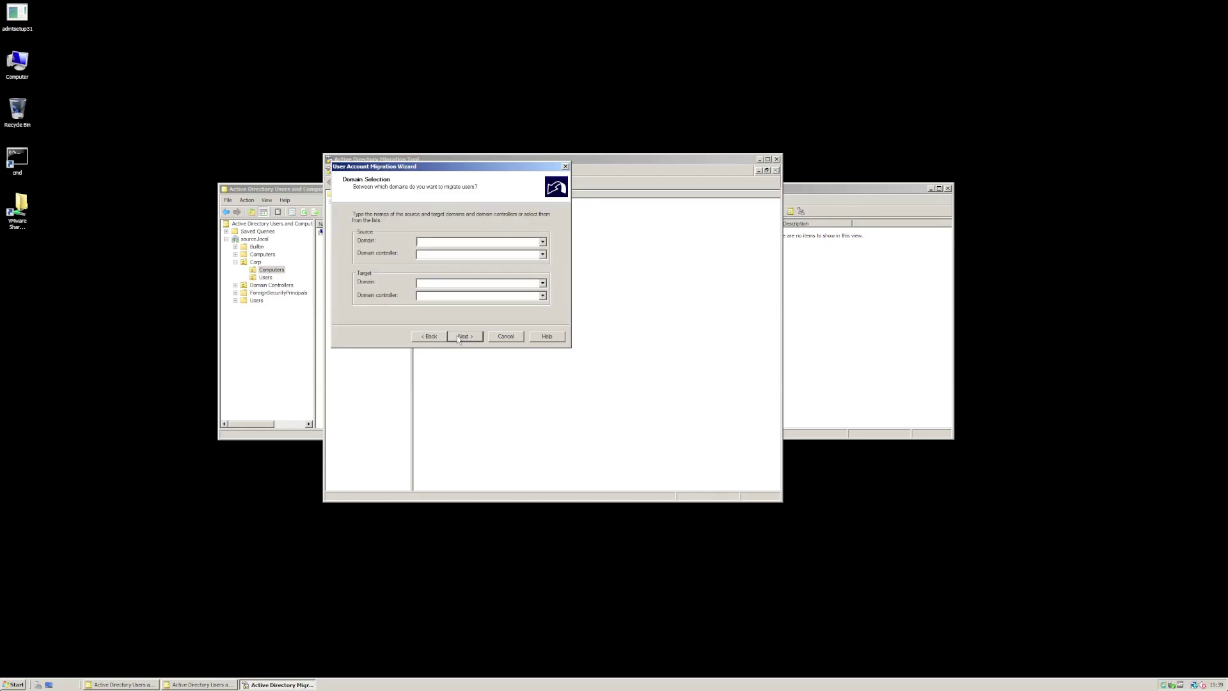
# Step: Set source.local with SRCDC as source and target.local with trgDC as target
pyautogui.write('source.local')
pyautogui.press('Tab')
pyautogui.press('Down')
pyautogui.press('Tab')
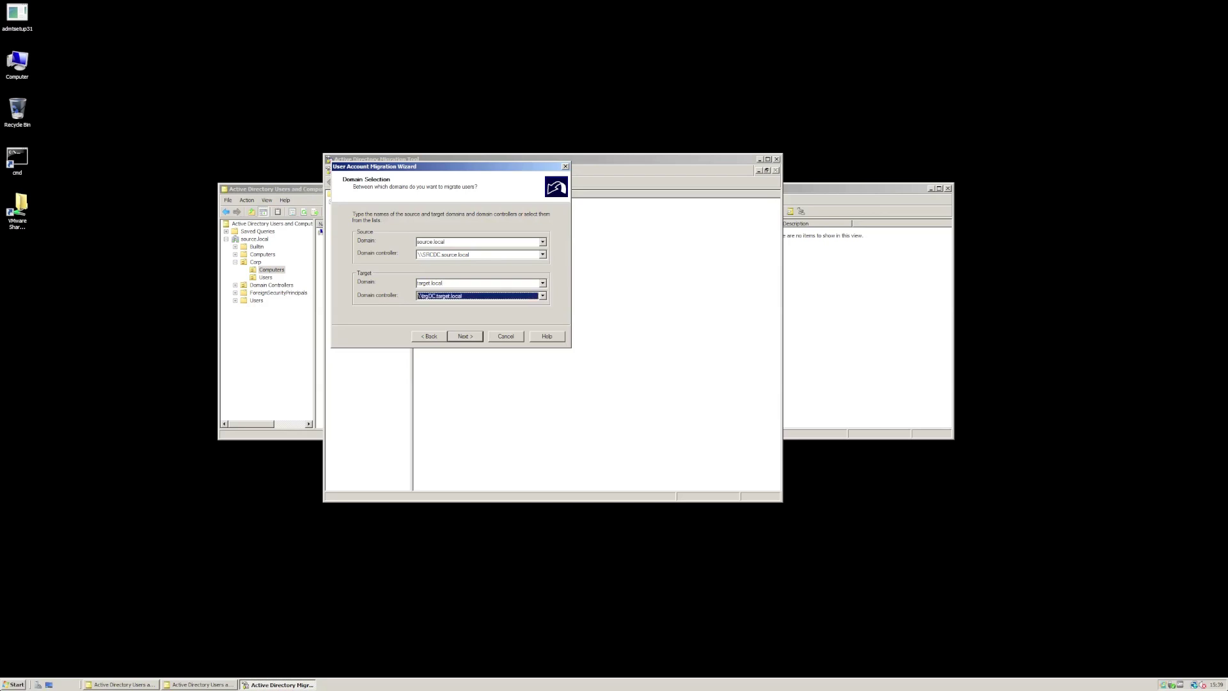
pyautogui.click(459, 336)
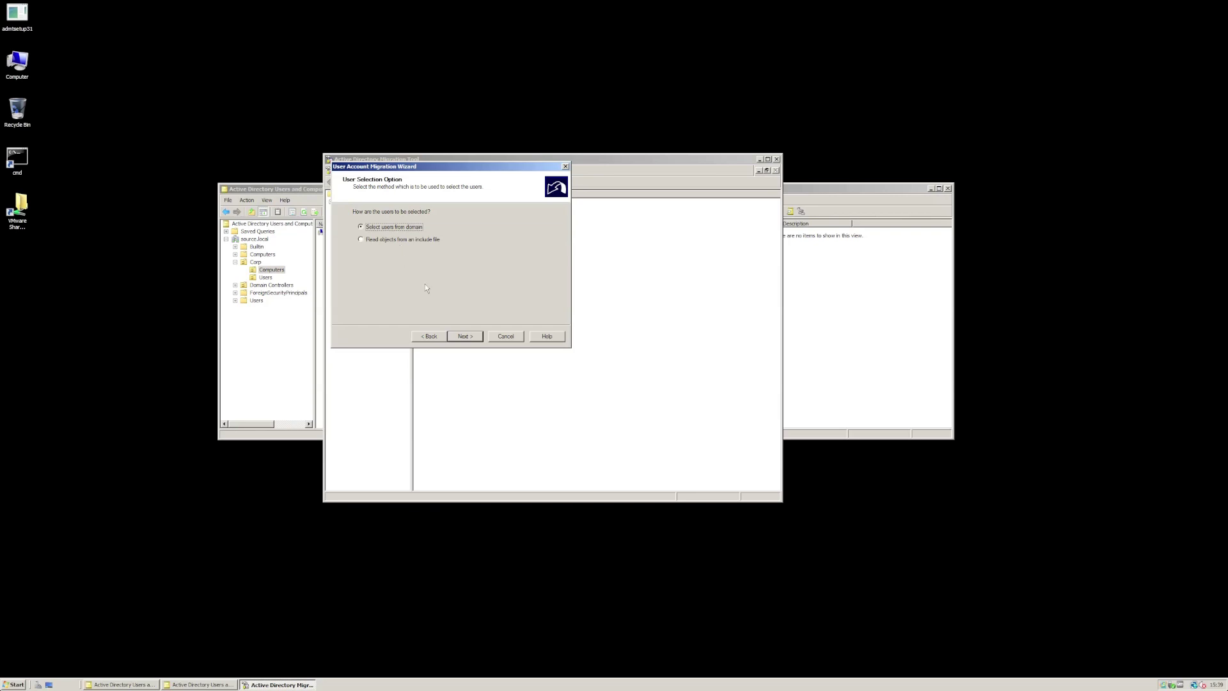
# Step: Add the Corp user from source.local to the migration list
pyautogui.click(461, 337)
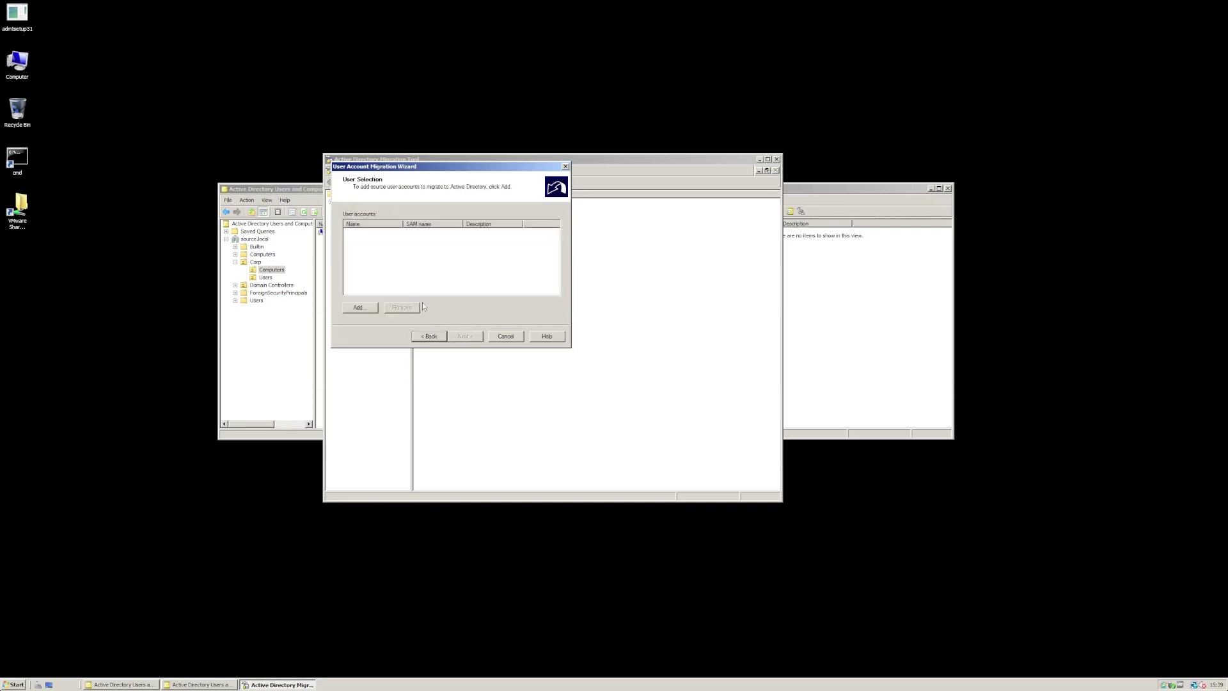
pyautogui.click(373, 309)
pyautogui.write('npan')
pyautogui.hotkey('ctrl', 'k')
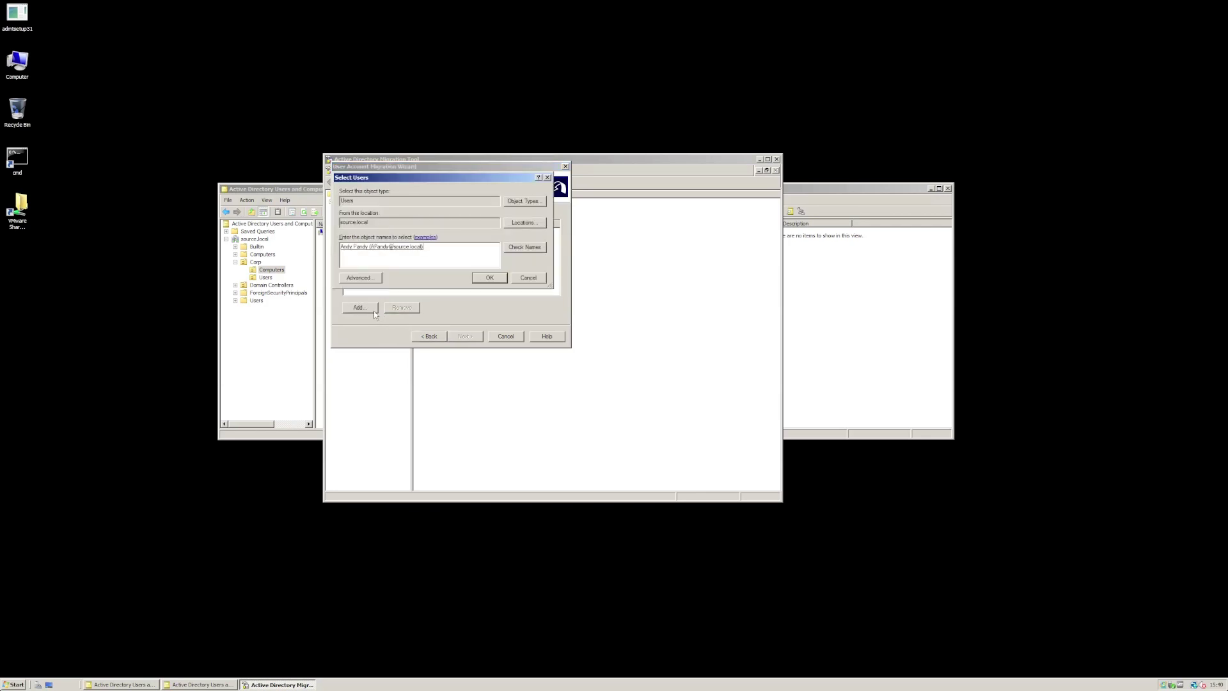
pyautogui.click(489, 277)
pyautogui.click(465, 336)
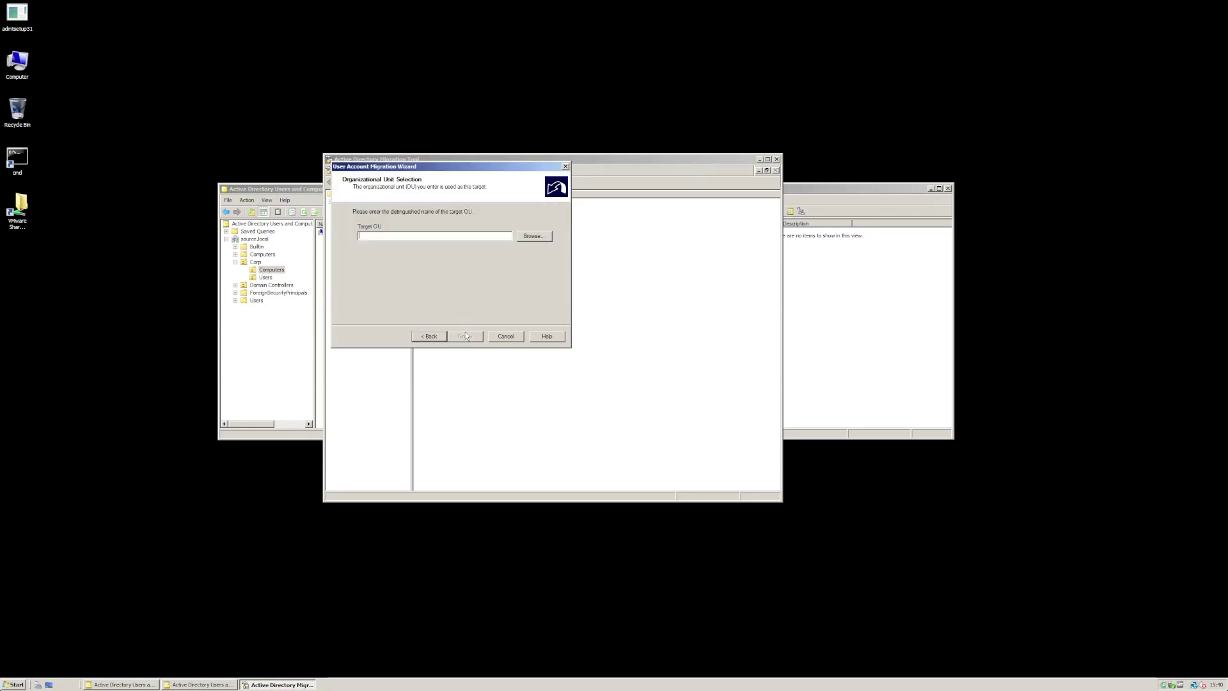
# Step: Set target.local's Migration\Users as the target OU and continue to Password Options
pyautogui.click(536, 237)
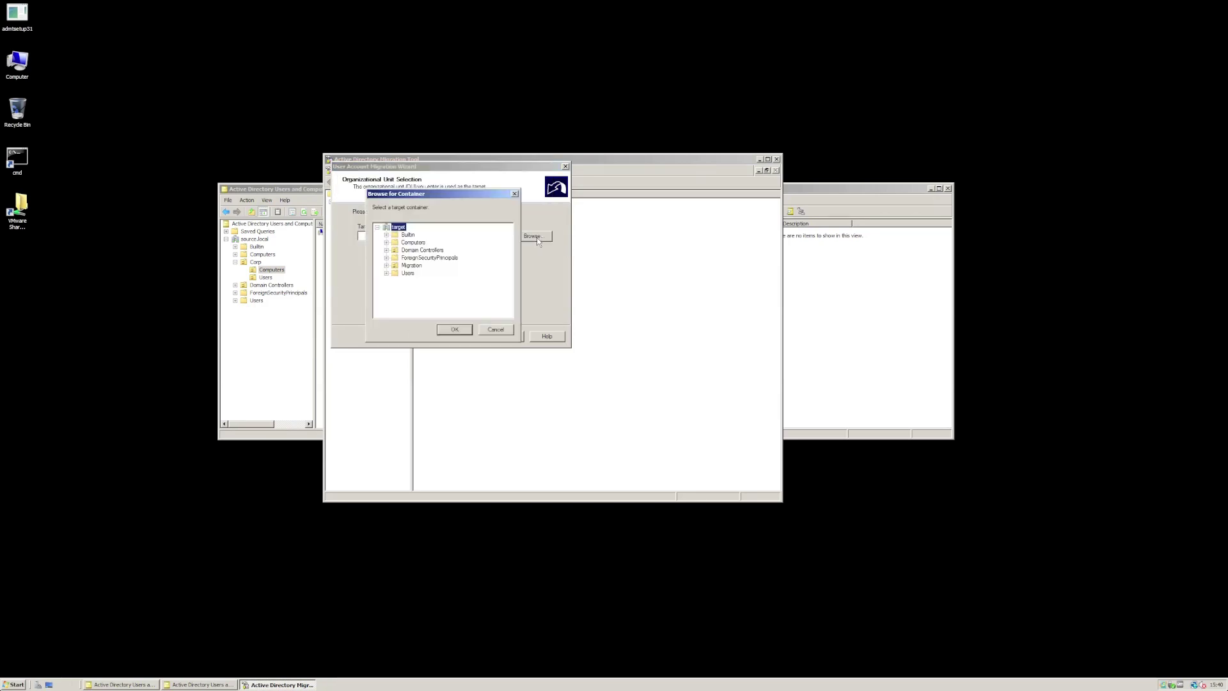
pyautogui.click(413, 266)
pyautogui.doubleClick(414, 266)
pyautogui.click(416, 282)
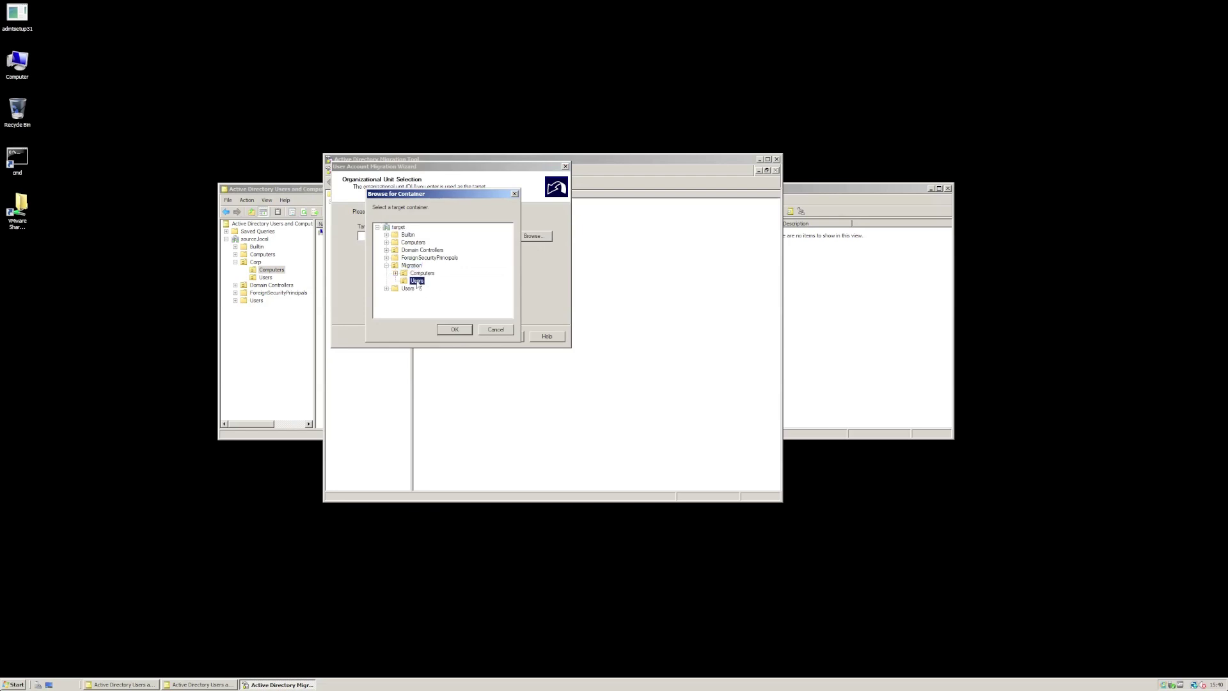
pyautogui.click(448, 331)
pyautogui.click(464, 336)
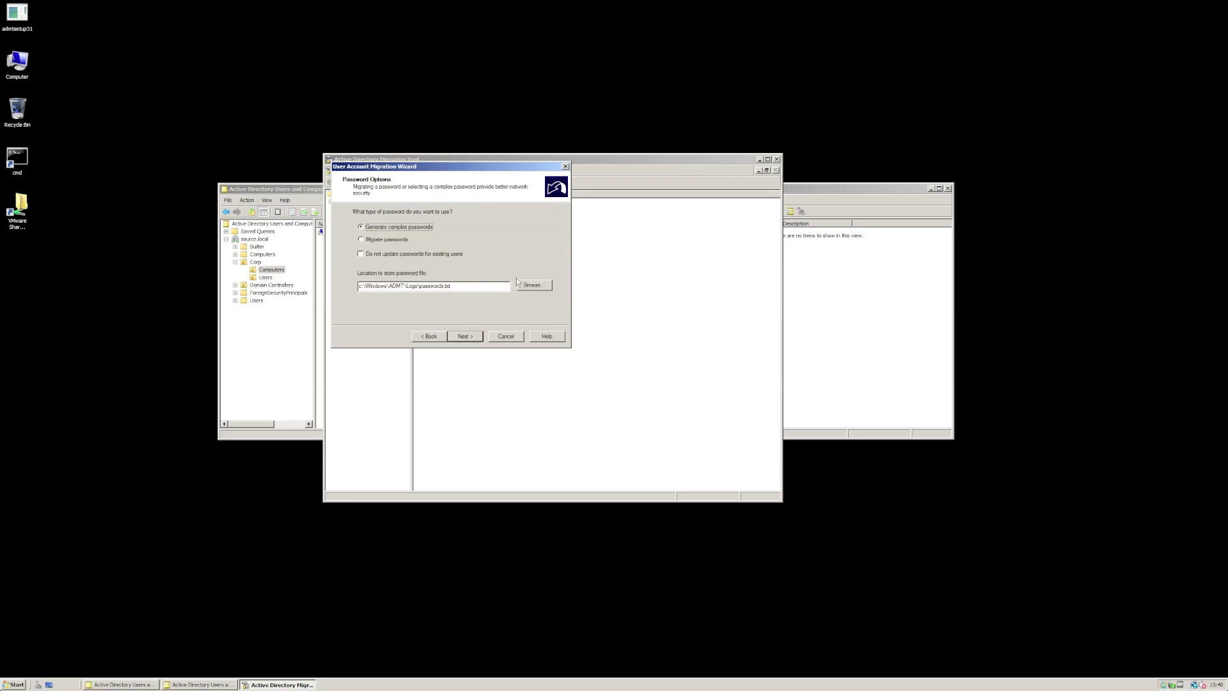
# Step: Save the generated passwords file to the Administrator's Desktop and advance past Password Options
pyautogui.click(536, 284)
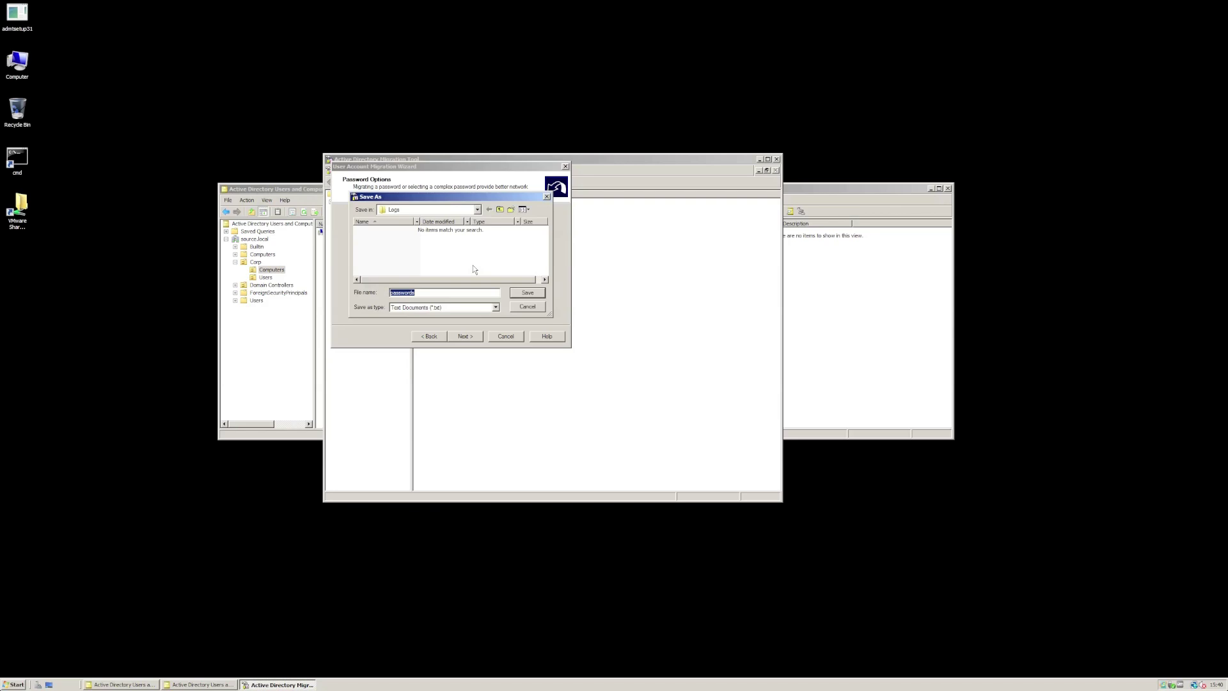
pyautogui.click(394, 211)
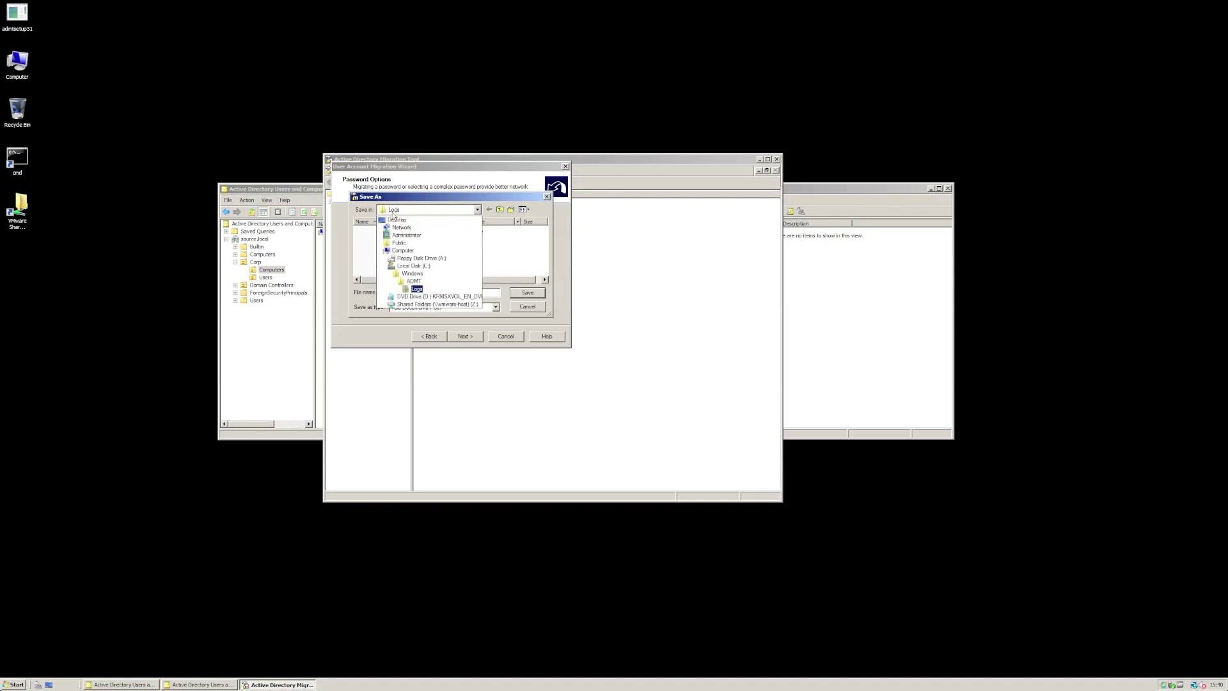
pyautogui.click(394, 220)
pyautogui.click(527, 292)
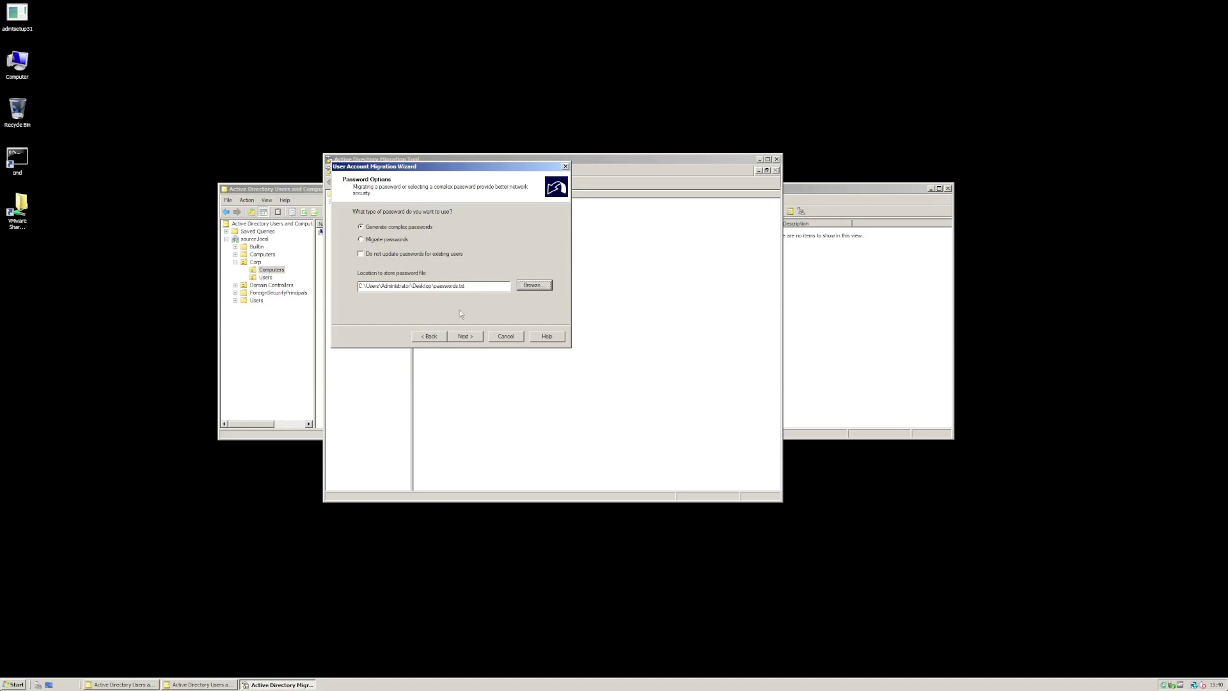
pyautogui.click(471, 334)
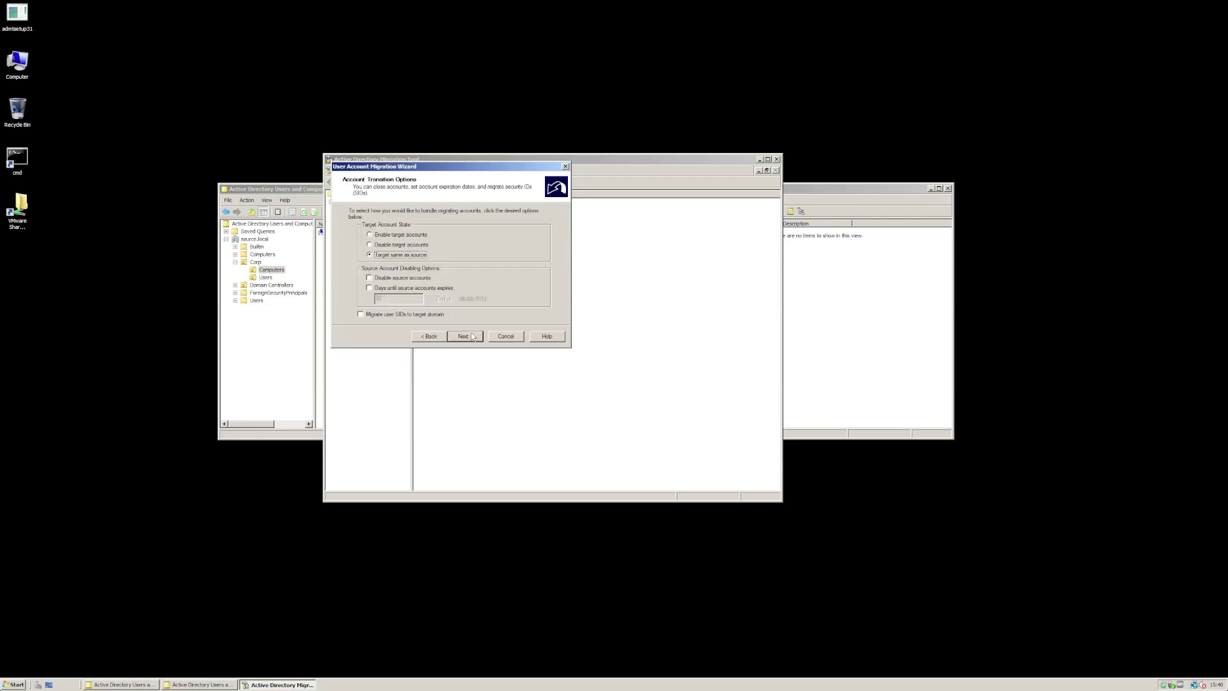
# Step: Enable target accounts, expire source accounts after 1 day, and migrate user SIDs
pyautogui.click(371, 236)
pyautogui.click(369, 288)
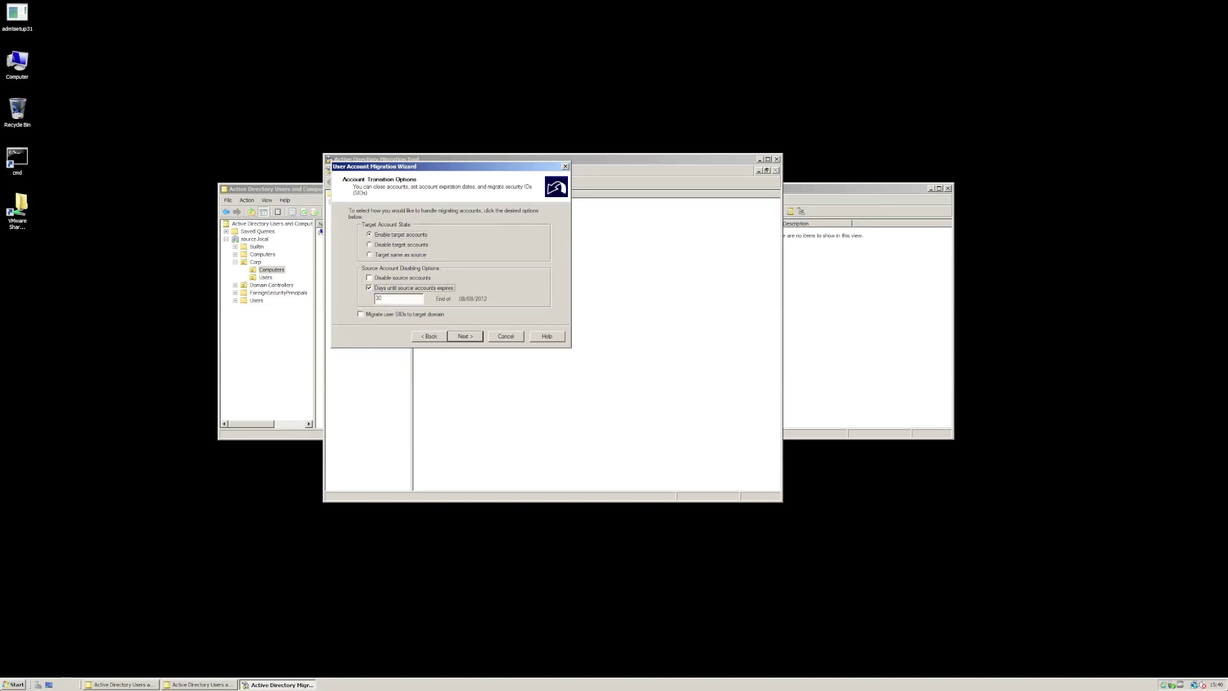
pyautogui.press('Tab')
pyautogui.write('1')
pyautogui.click(369, 314)
# Step: Accept enabling auditing on source and target domains and creating the SOURCE$$$ local group
pyautogui.click(467, 337)
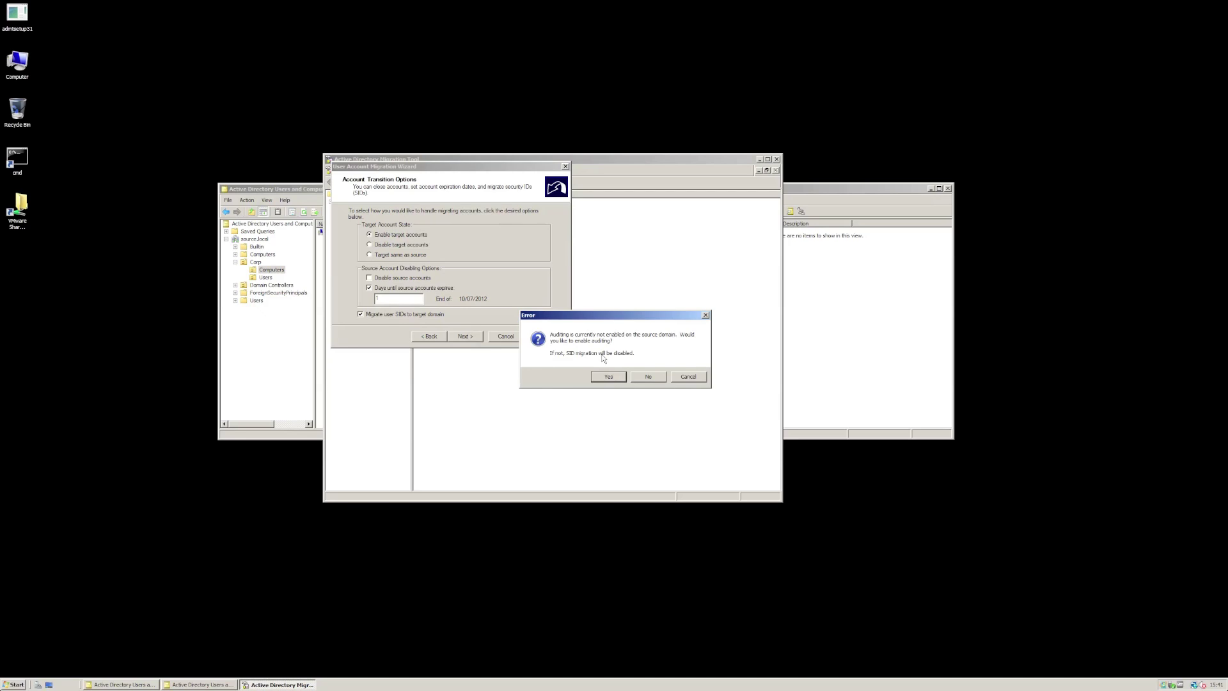
pyautogui.click(608, 377)
pyautogui.click(608, 378)
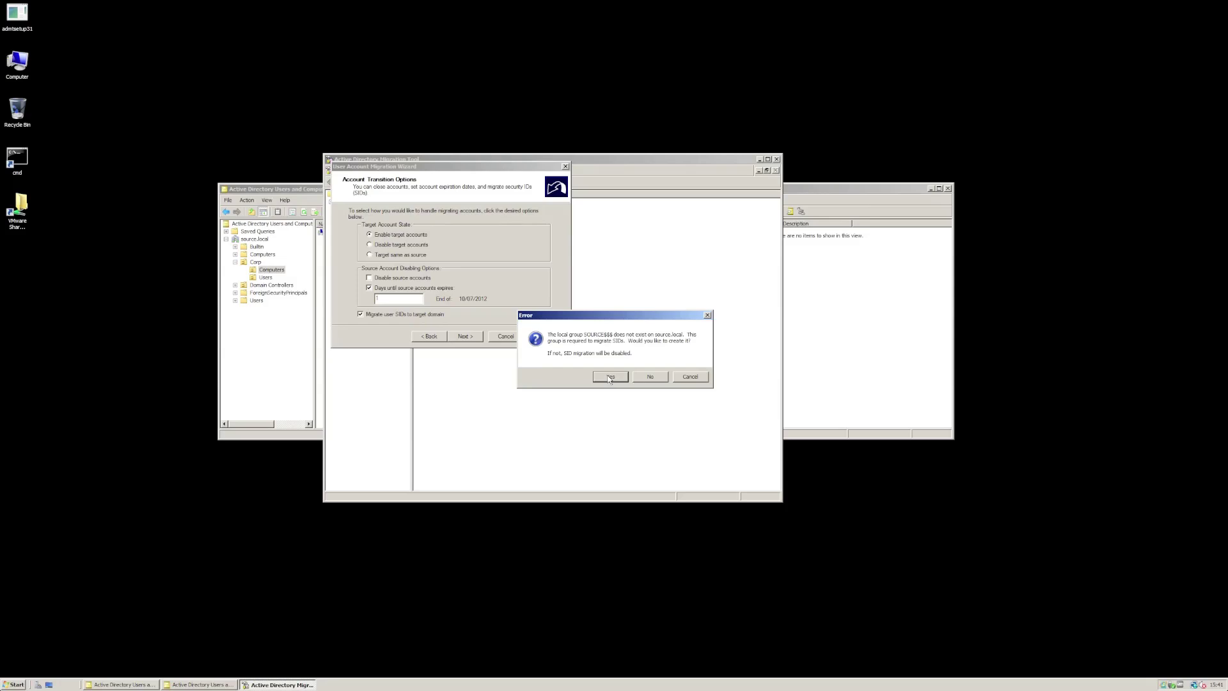
pyautogui.click(610, 376)
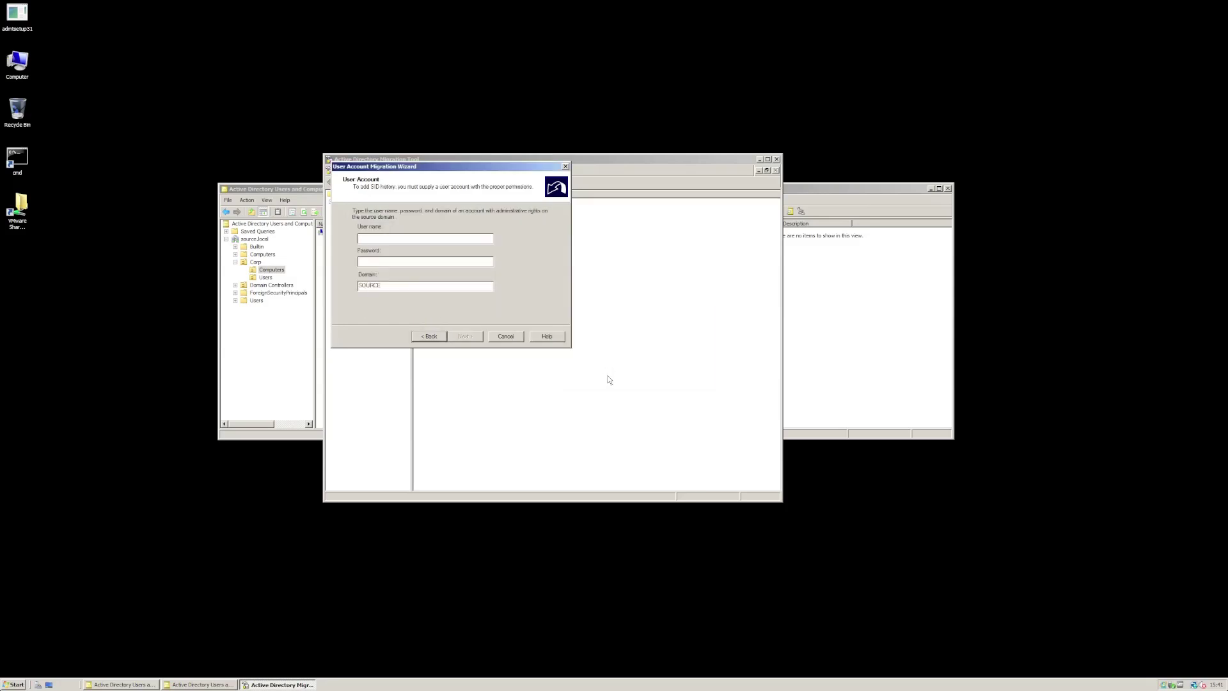
# Step: Enter the source administrator credentials, enable Update user rights, and pass property exclusion and conflict pages
pyautogui.write('administrator')
pyautogui.click(481, 335)
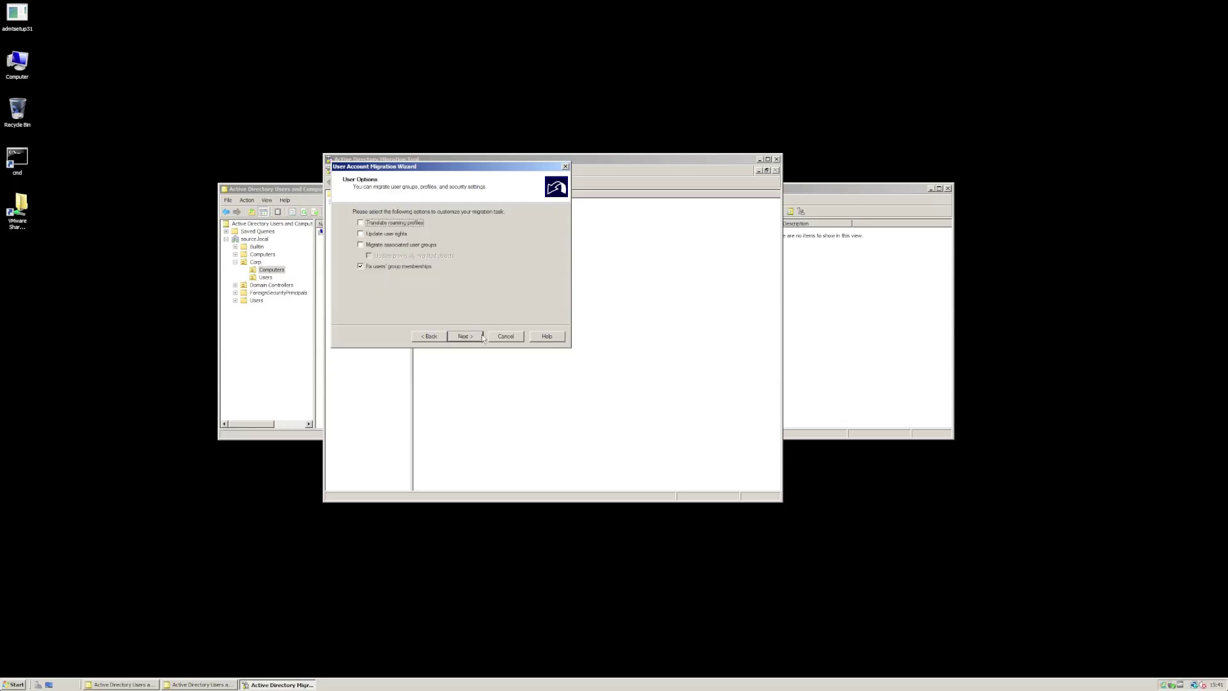
pyautogui.click(362, 234)
pyautogui.click(464, 336)
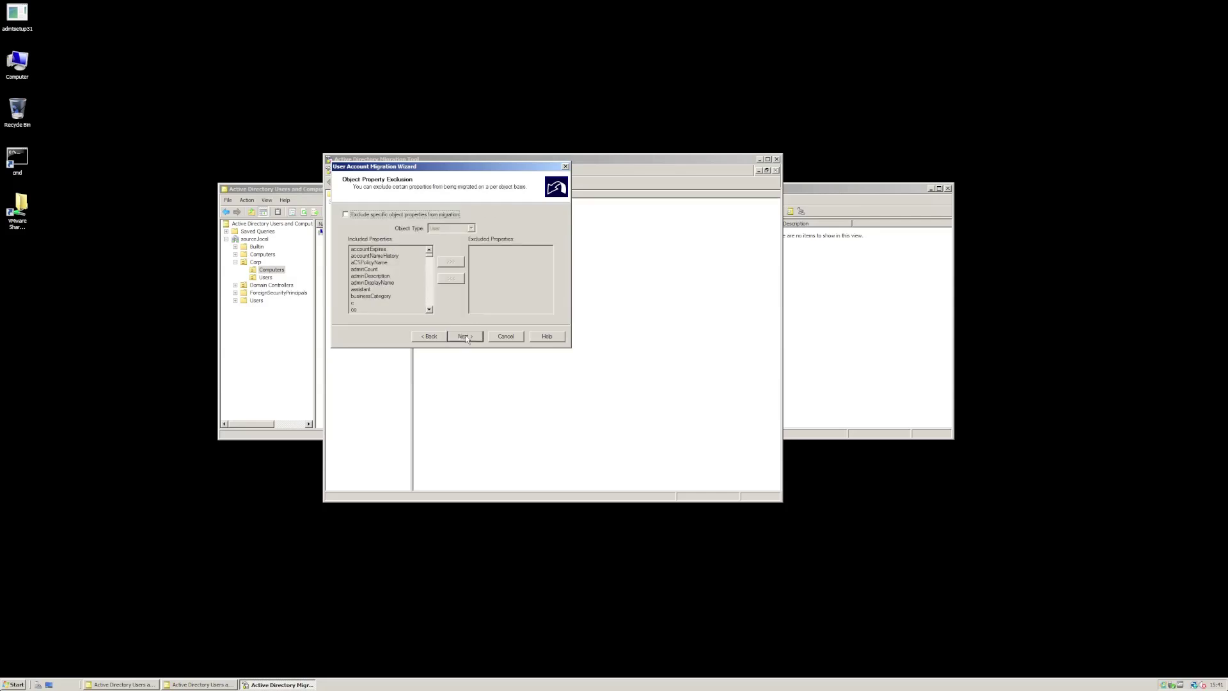
pyautogui.click(465, 336)
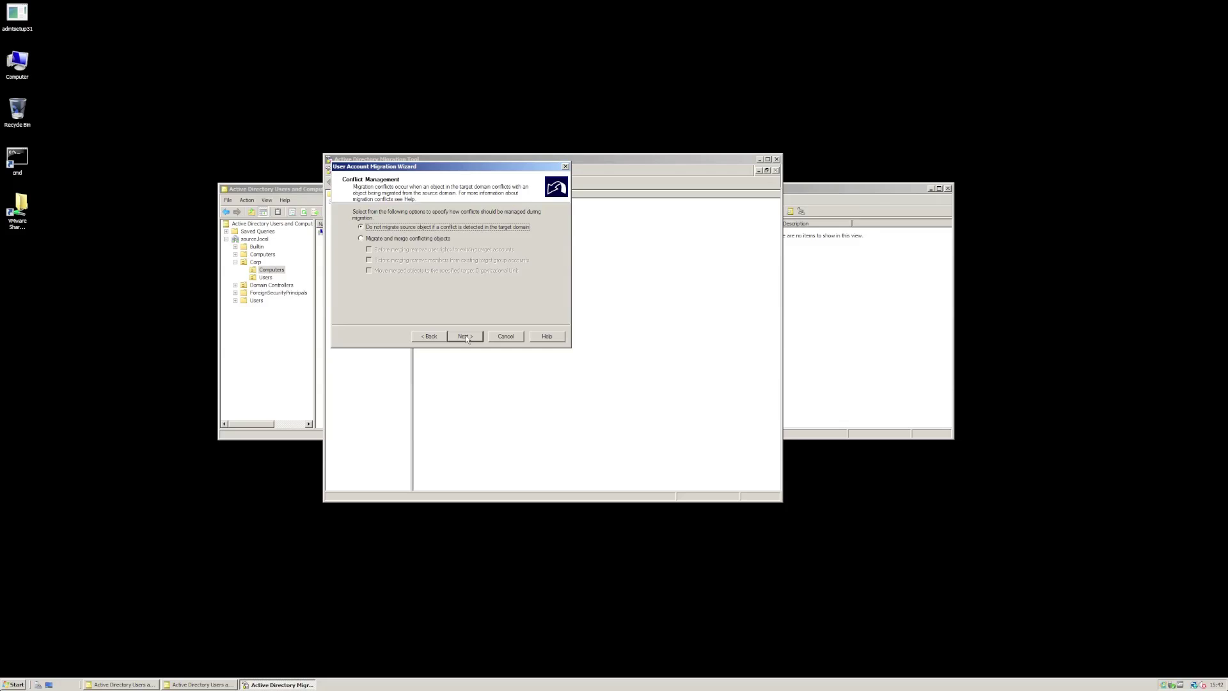
pyautogui.click(466, 339)
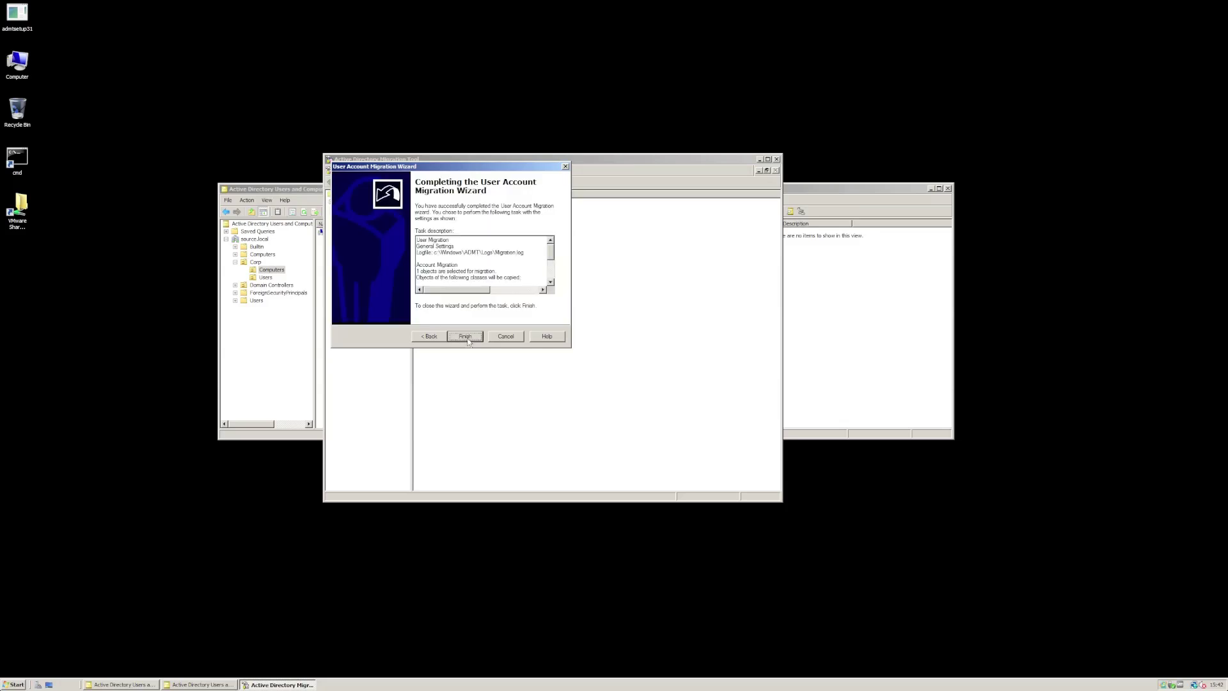
# Step: Finish the wizard to migrate 1 user with 0 errors, close it, and show target.local's console
pyautogui.click(465, 336)
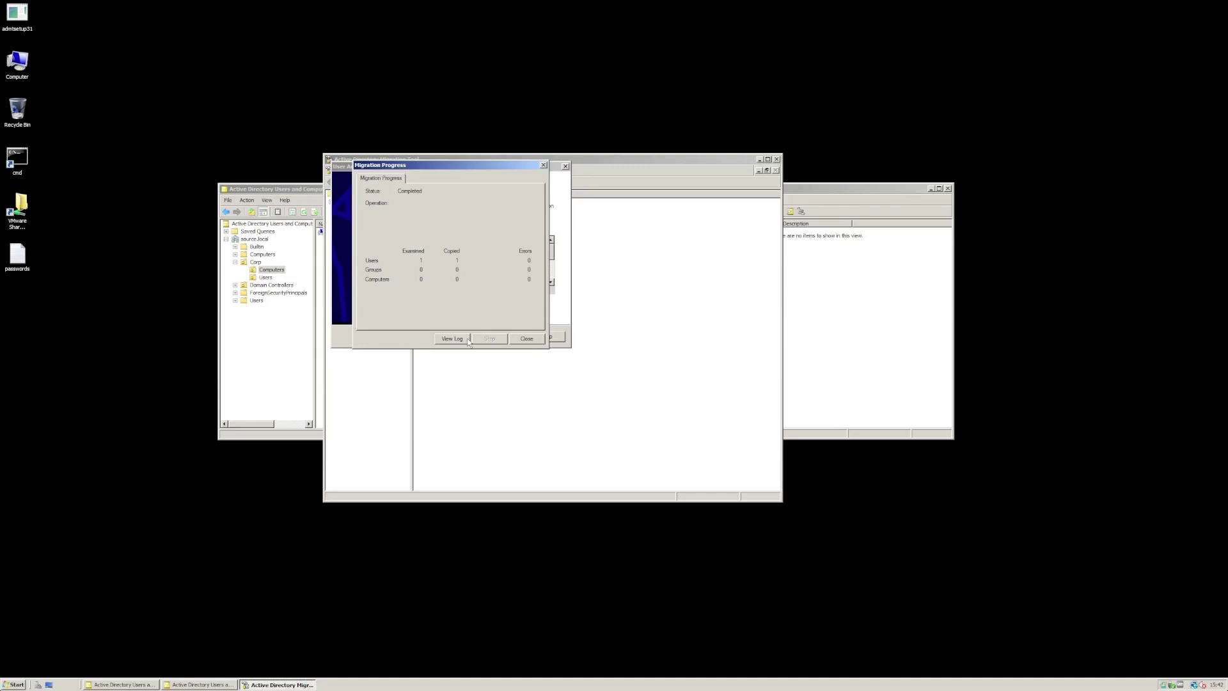
pyautogui.click(517, 339)
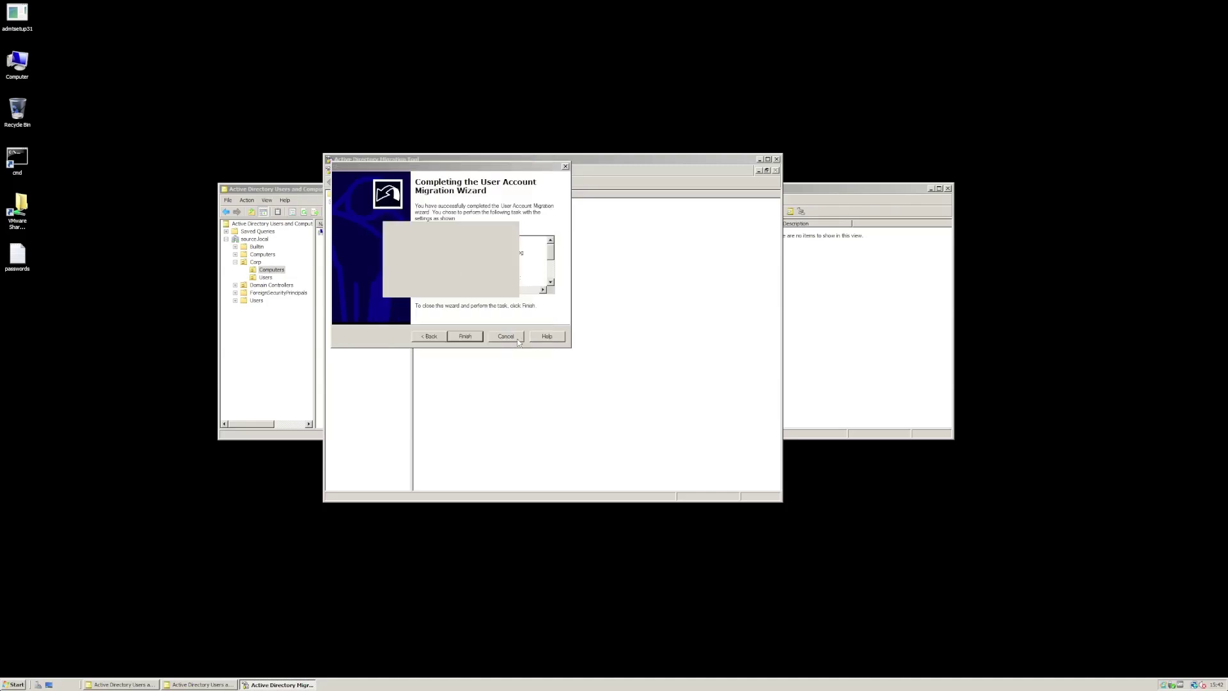
pyautogui.click(515, 339)
pyautogui.click(895, 336)
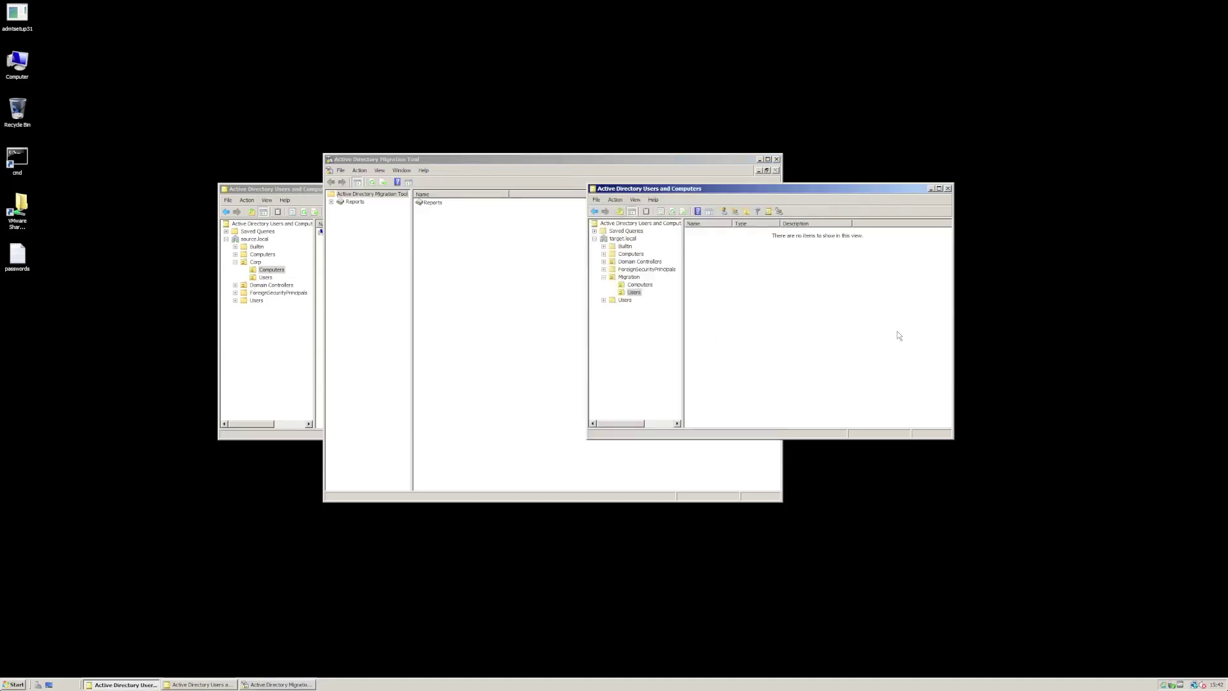
# Step: Refresh the list to show the migrated user and review the generated passwords file
pyautogui.press('F5')
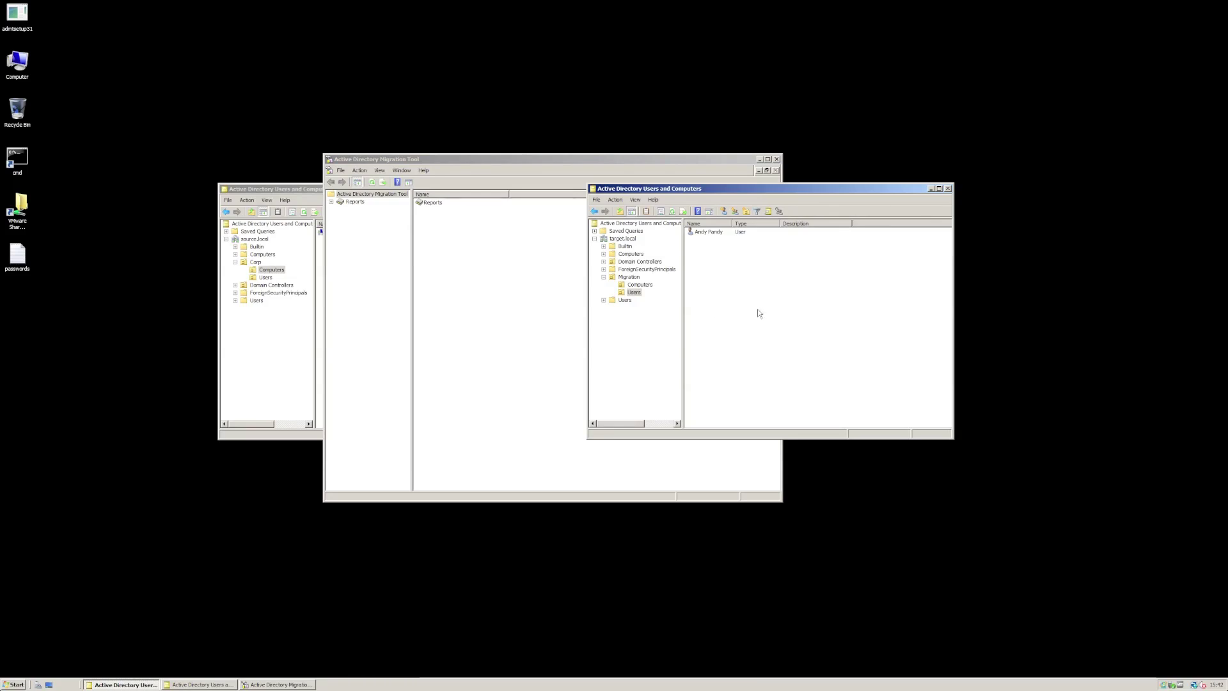
pyautogui.doubleClick(21, 270)
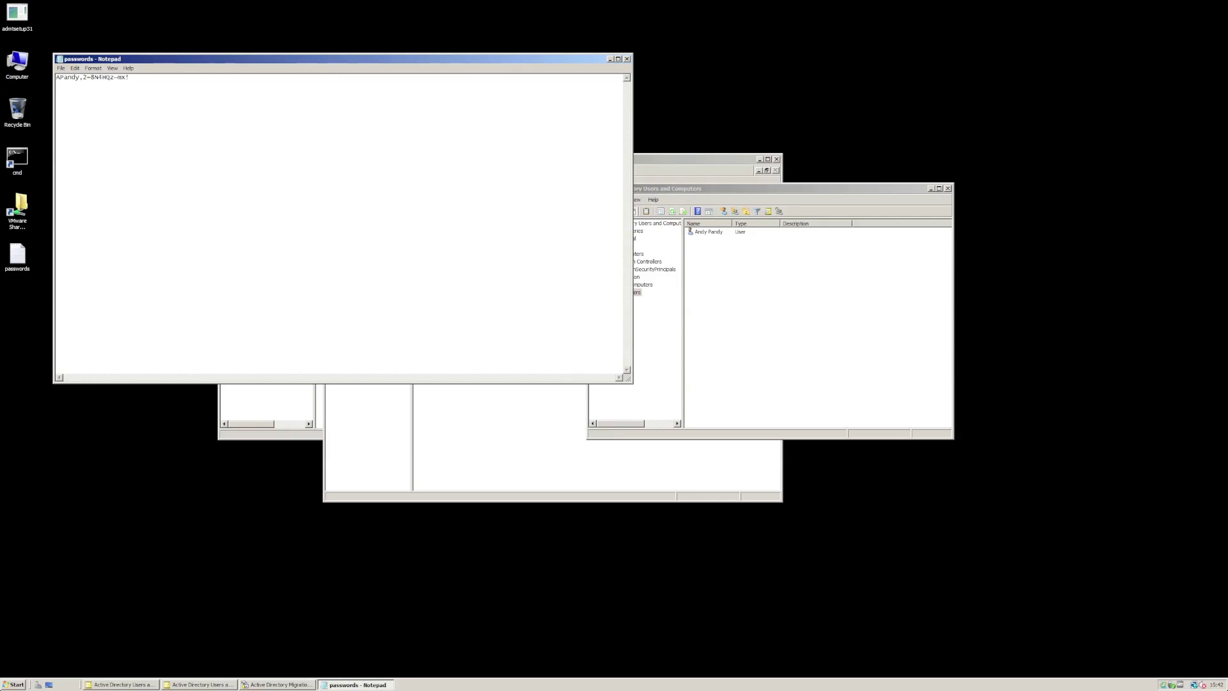
pyautogui.click(627, 58)
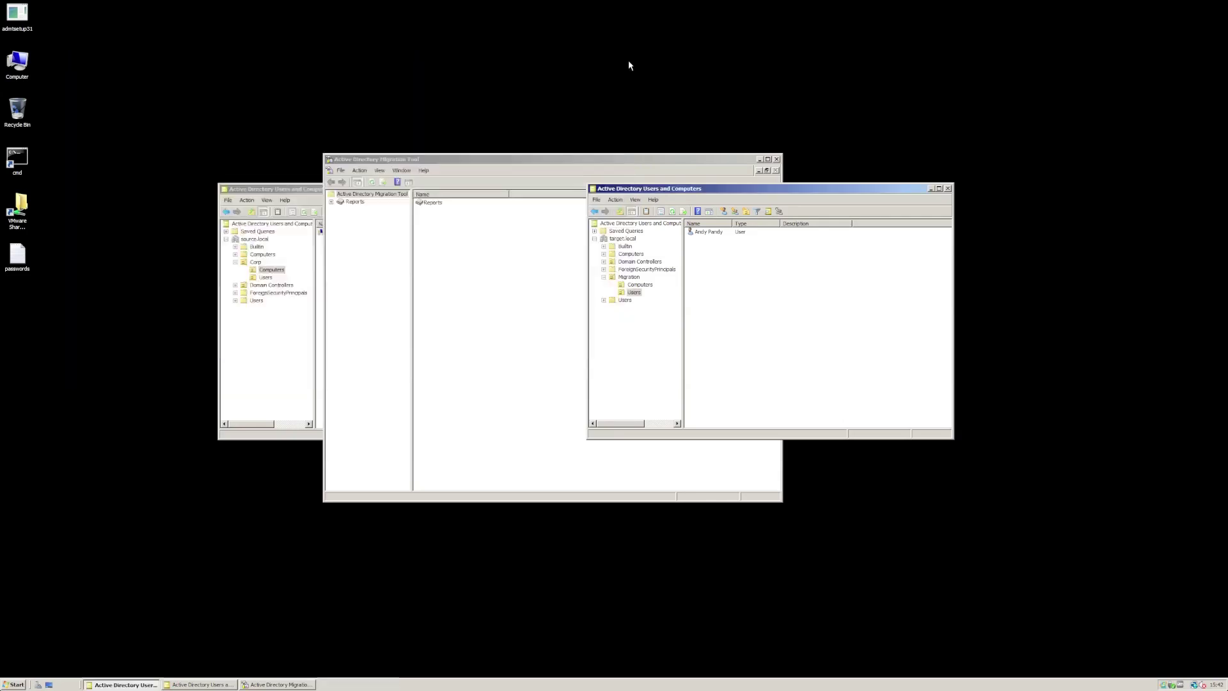
# Step: Reset the migrated user's password, entered and confirmed, without requiring a change at next logon
pyautogui.click(706, 235)
pyautogui.rightClick(706, 236)
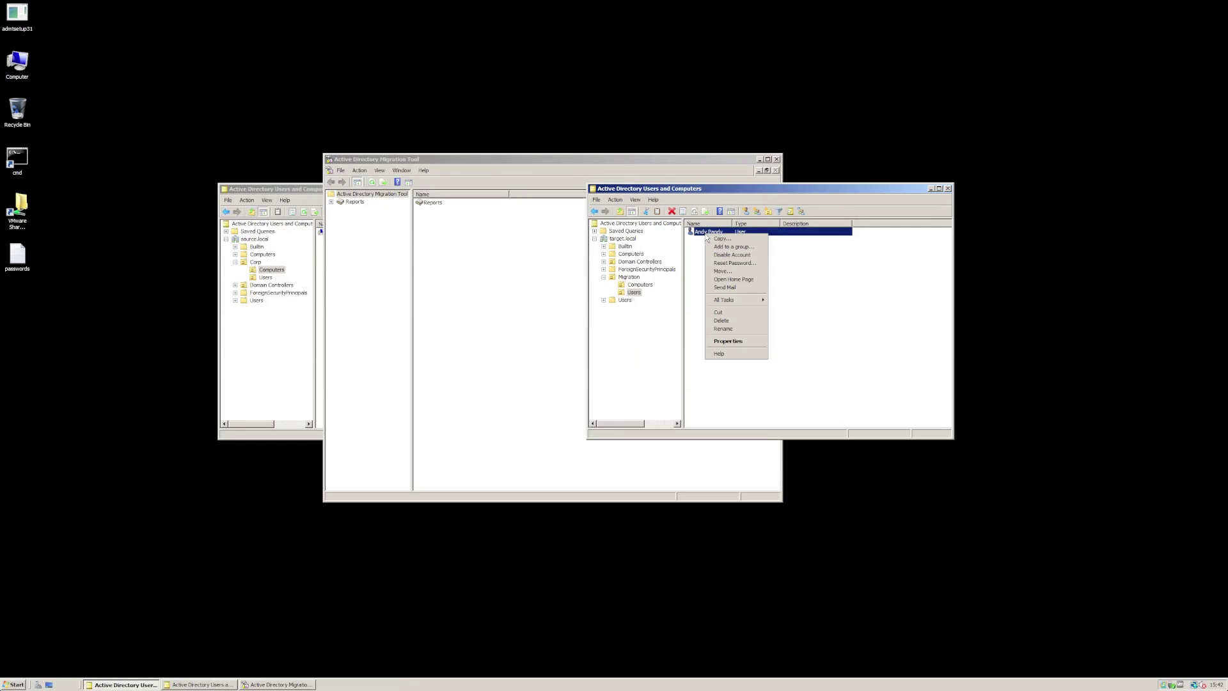
pyautogui.click(721, 264)
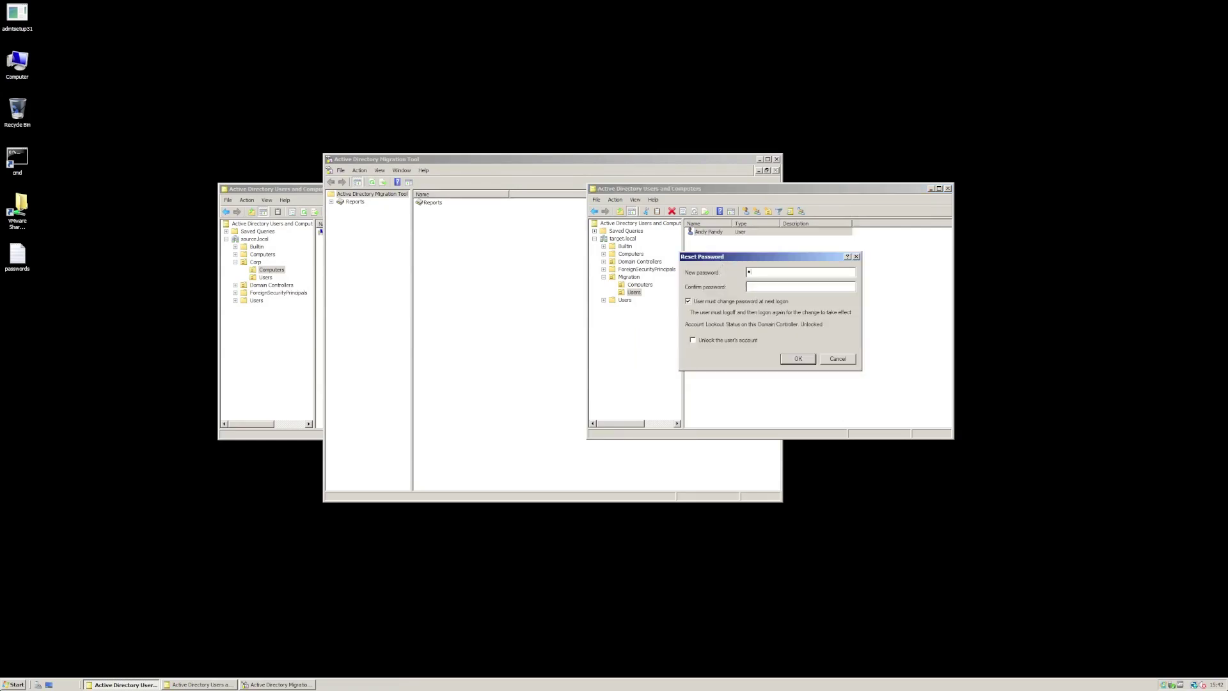
pyautogui.press('Tab')
pyautogui.press('space')
pyautogui.press('Return')
pyautogui.press('Return')
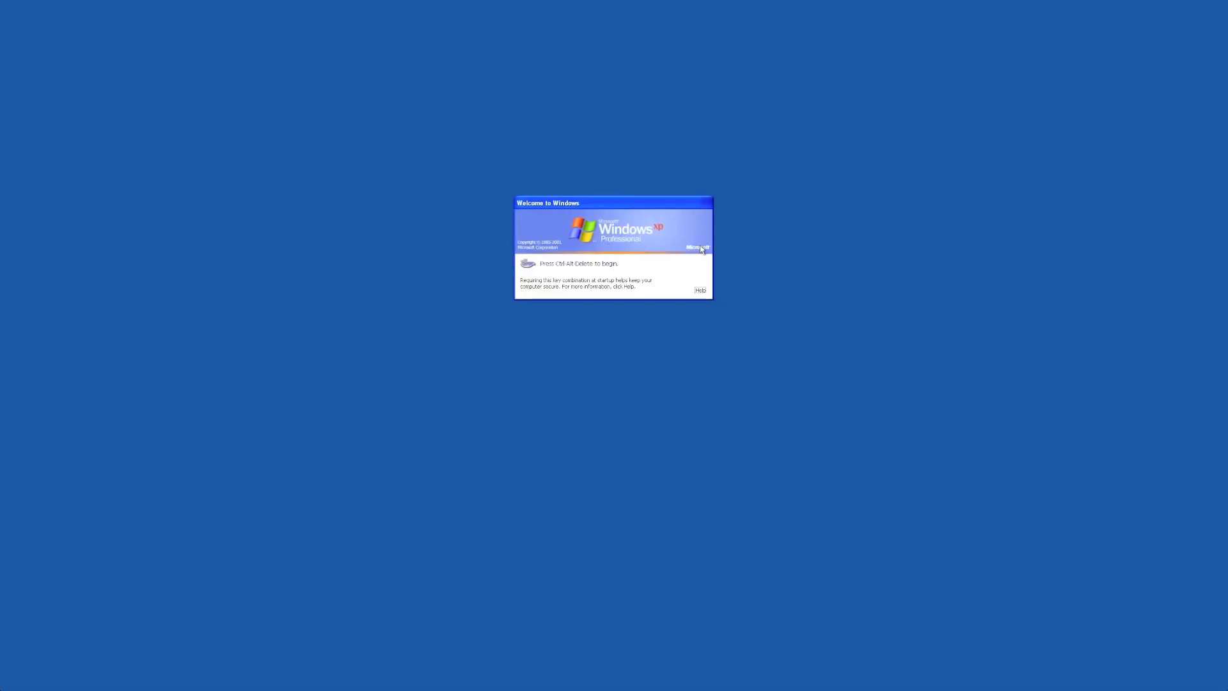
# Step: Log on to the TARGET domain from Windows XP with the migrated user's password
pyautogui.hotkey('ctrl', 'alt', 'Delete')
pyautogui.hotkey('shift', 'Tab')
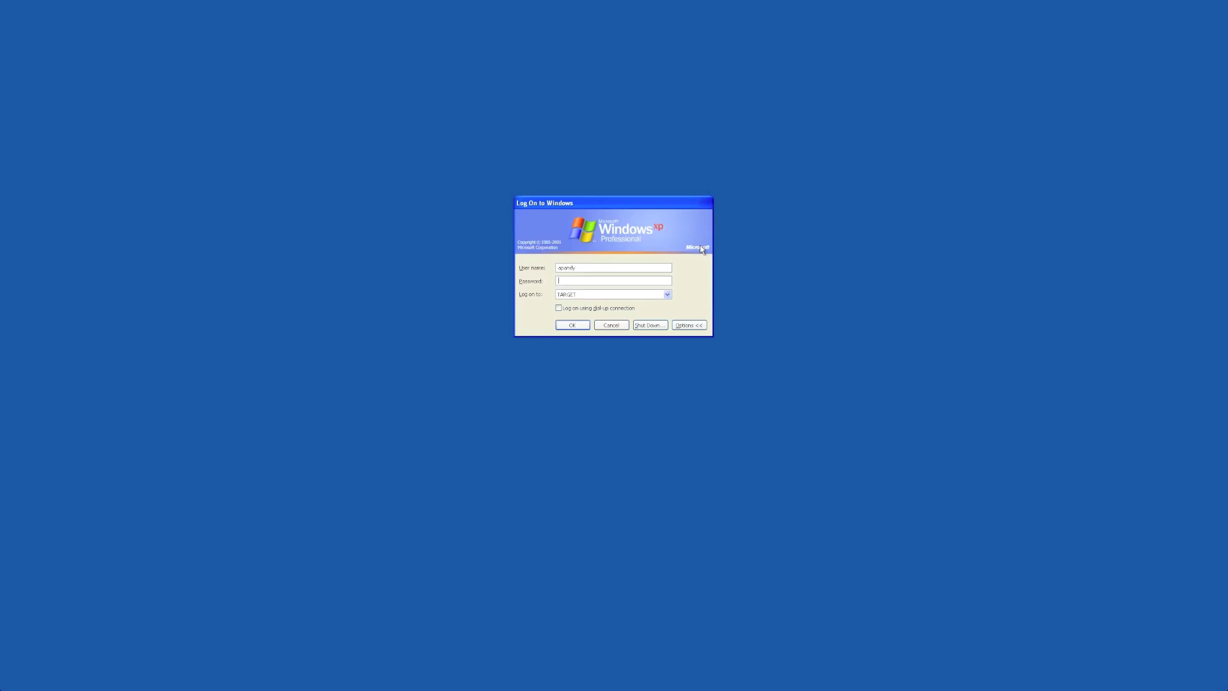
pyautogui.write('******')
pyautogui.press('Return')
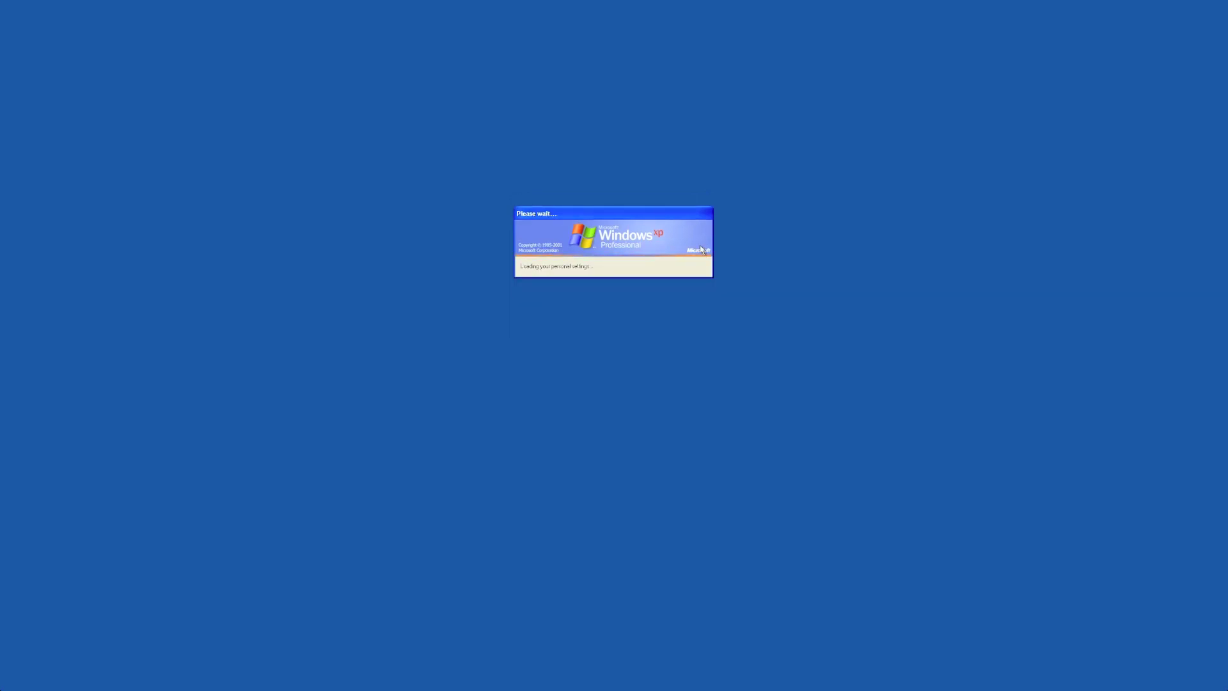